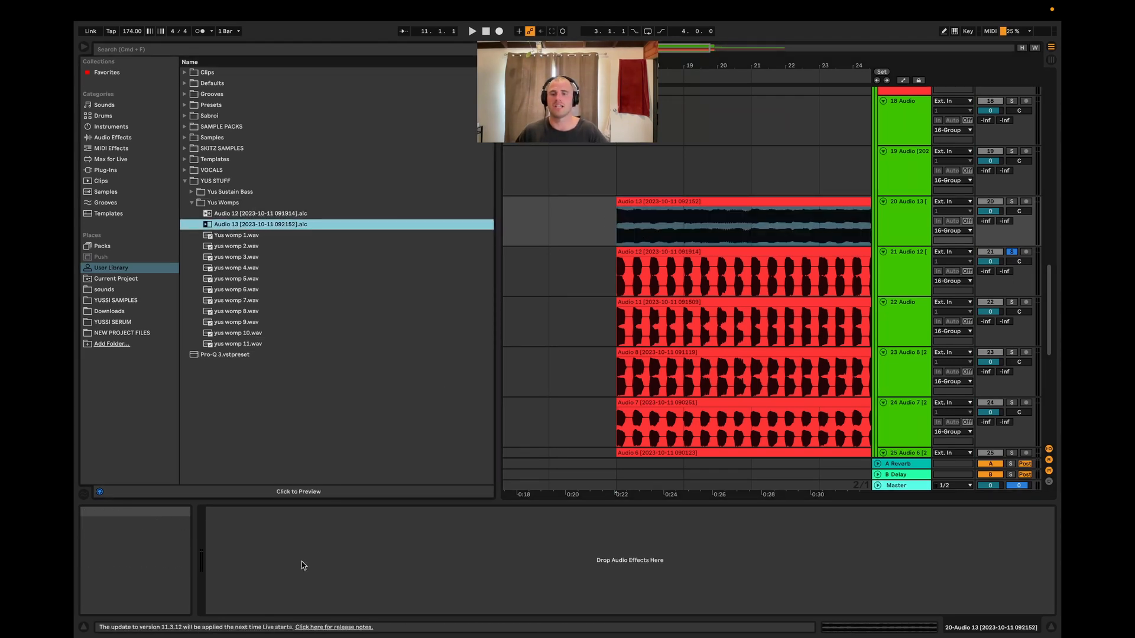
click(212, 574)
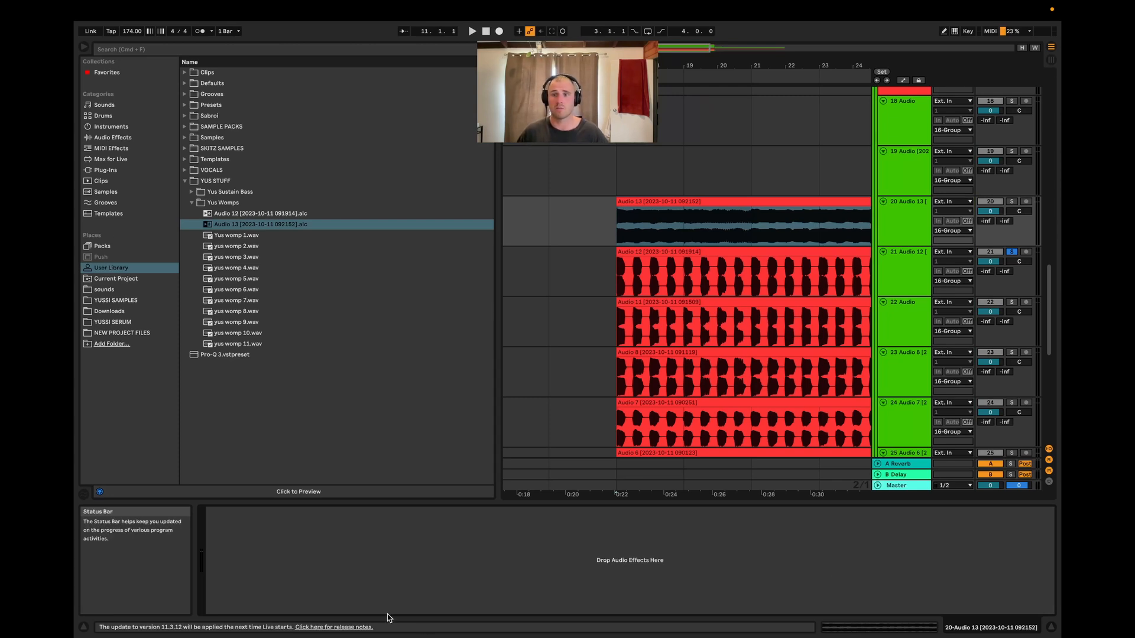
click(606, 283)
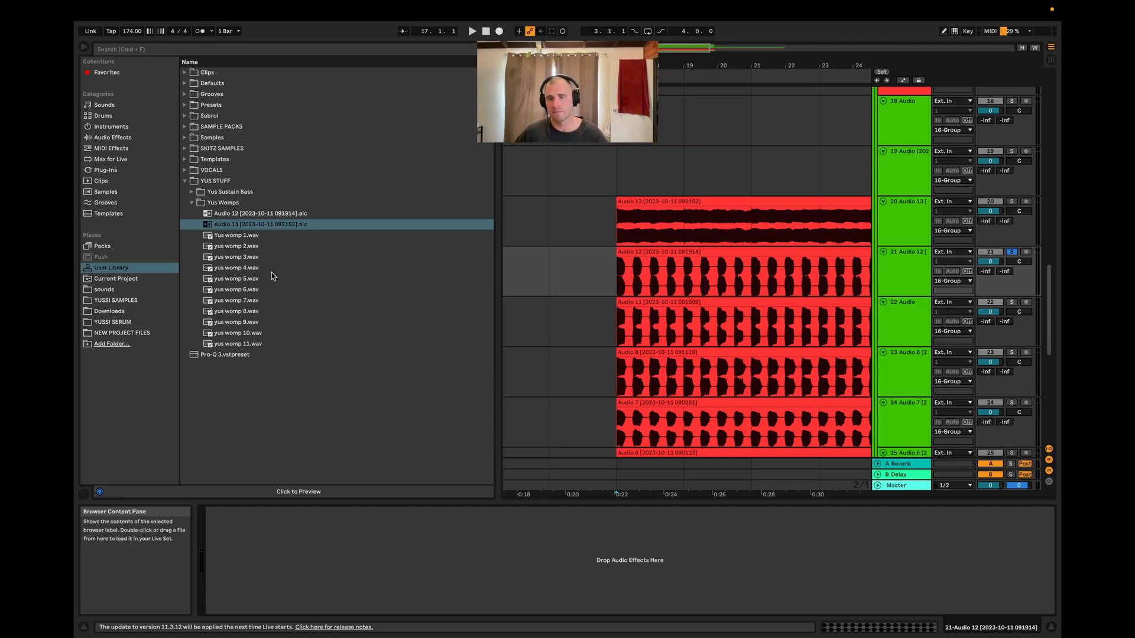
Preview the yus womp samples in the Yus Womps folder one after another
click(244, 250)
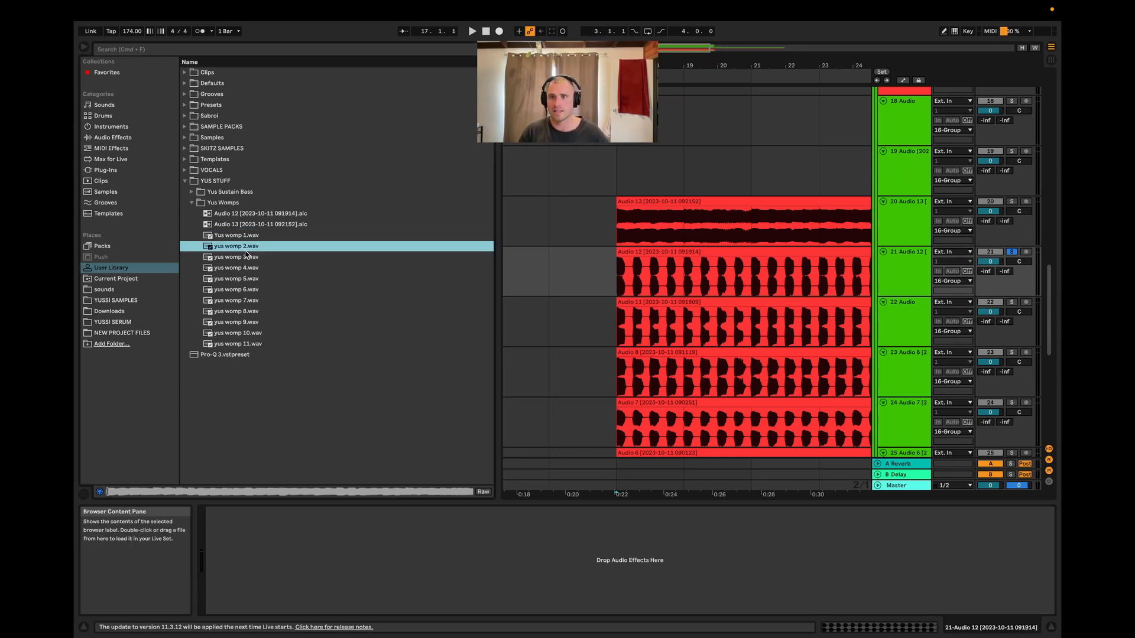
key(Up)
key(Up)
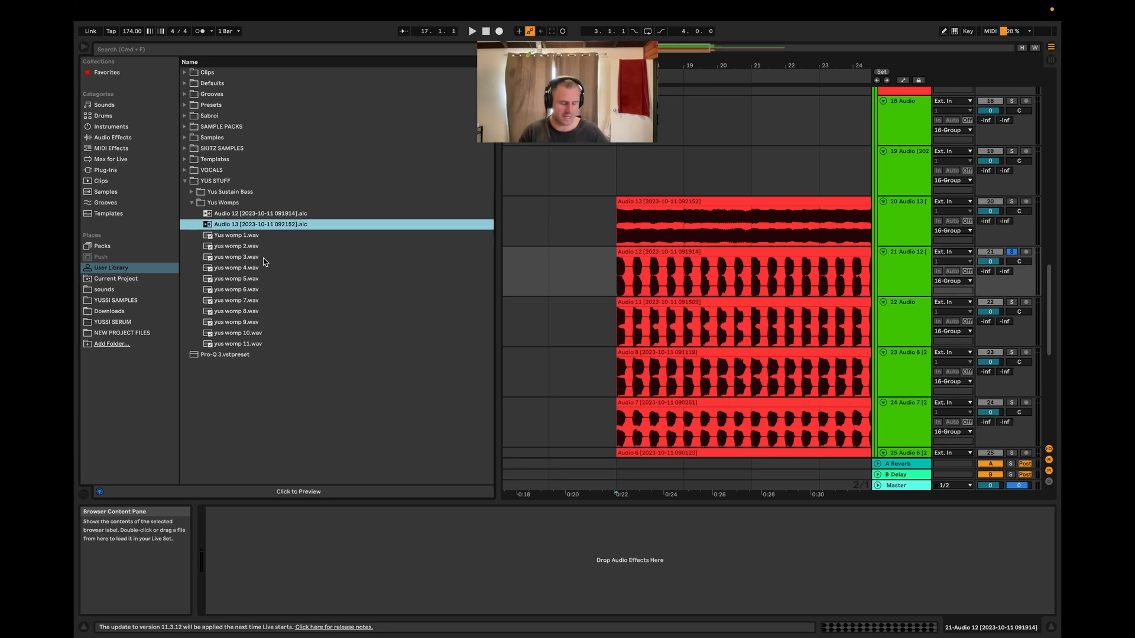
key(Down)
key(Down)
key(Down)
key(Down)
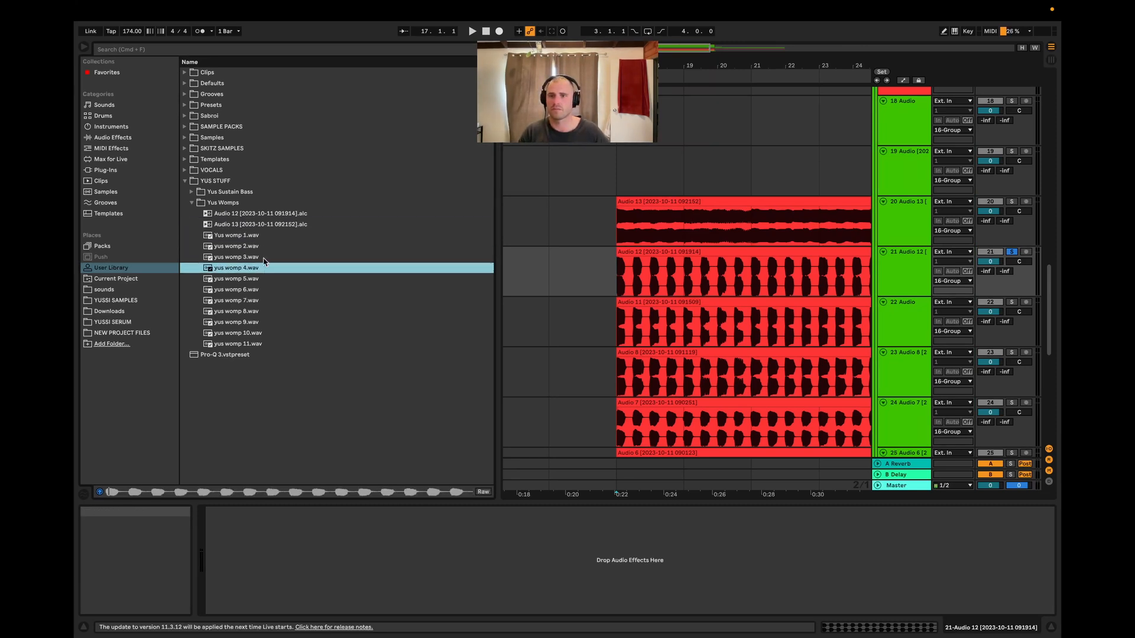
key(Up)
key(Up)
key(Up)
key(Up)
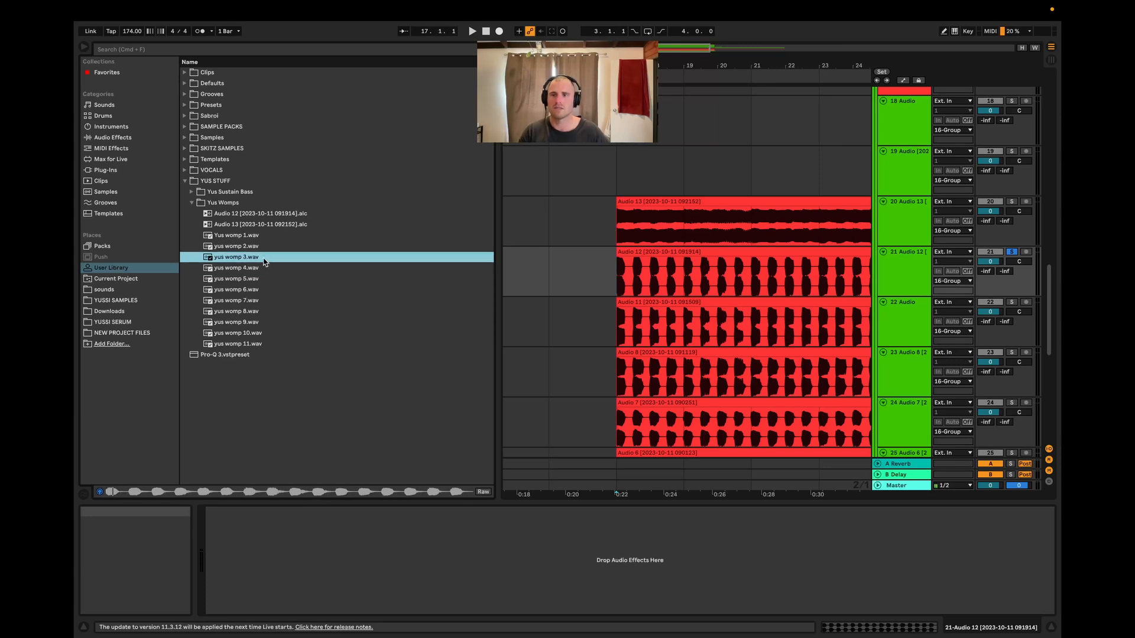
key(Up)
key(Down)
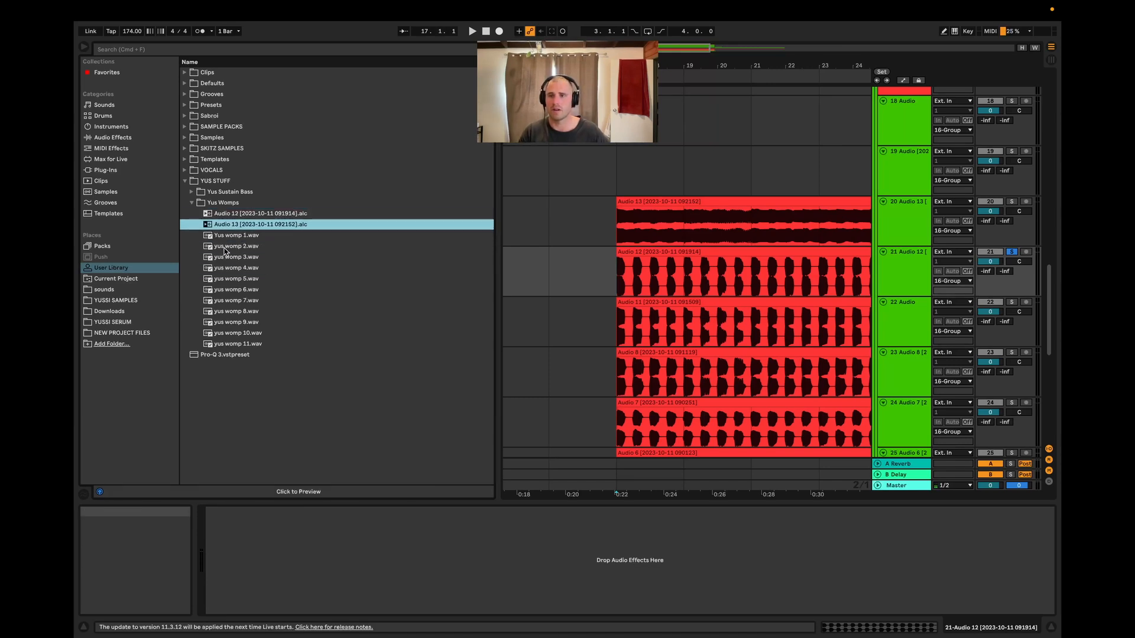
key(Up)
key(Down)
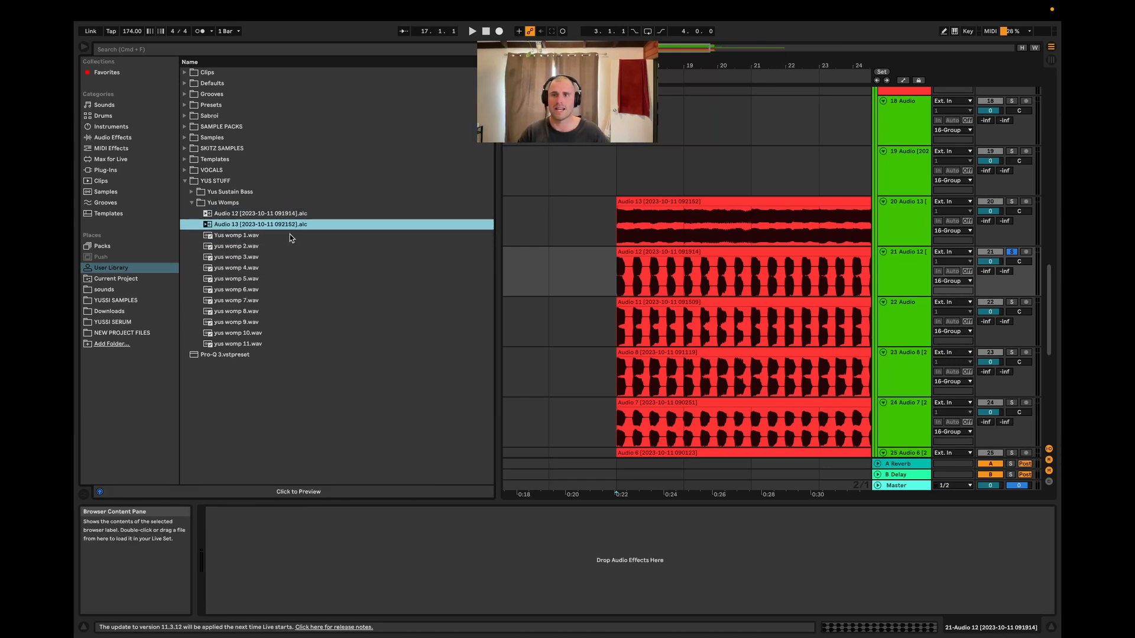
Select the Audio 12 clip file and zoom in on the resampled audio clips in the arrangement
click(248, 215)
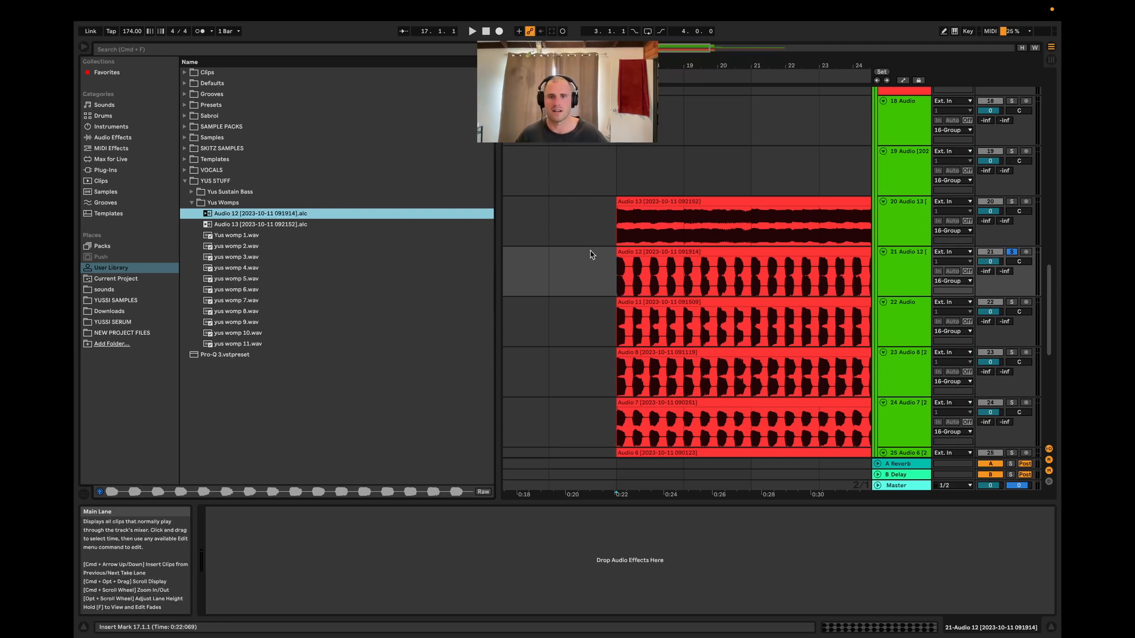
click(602, 258)
scroll(612, 277, down, 4)
scroll(655, 269, up, 3)
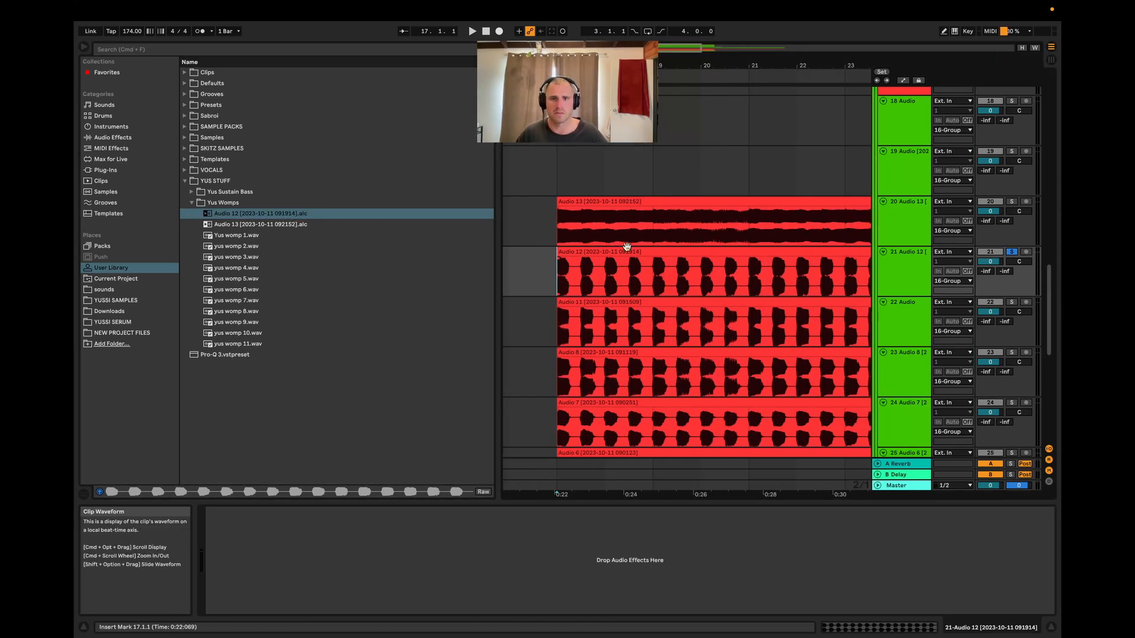
scroll(626, 246, up, 5)
scroll(522, 248, down, 3)
scroll(535, 253, up, 4)
Duplicate the 14 Pirapus Womp MIDI track
click(712, 394)
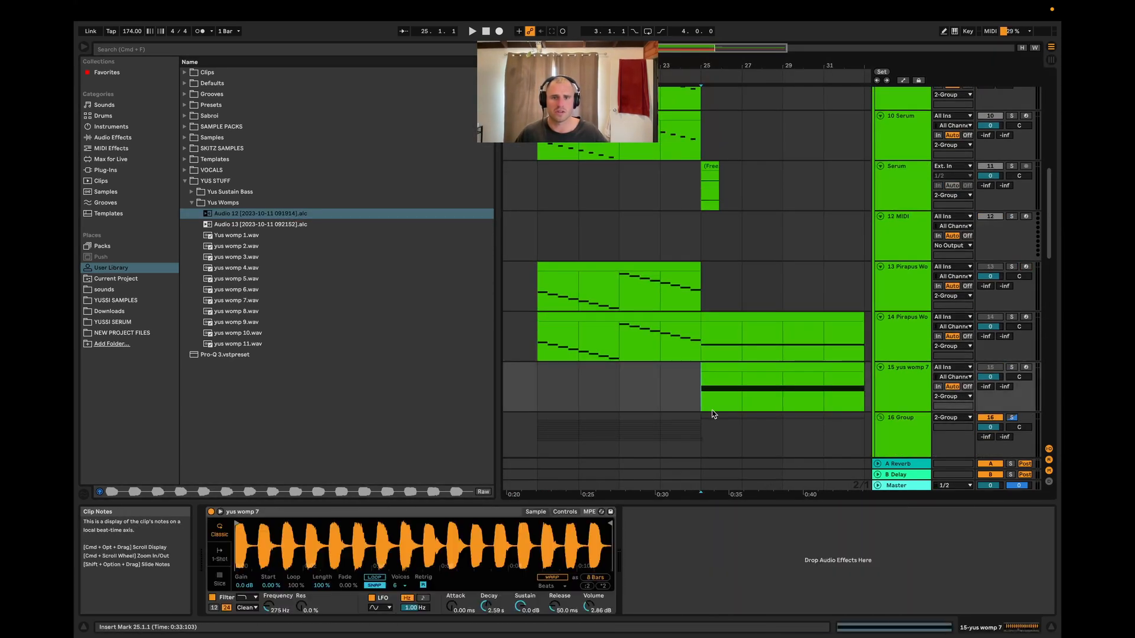
click(904, 387)
click(912, 342)
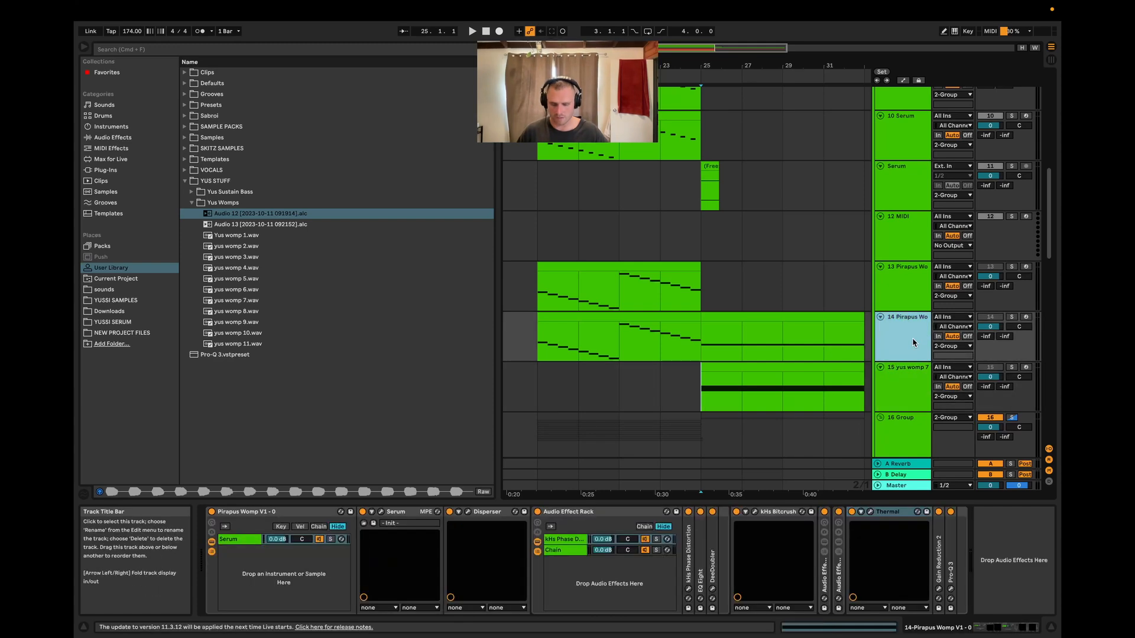
key(super+d)
scroll(721, 401, down, 2)
click(721, 401)
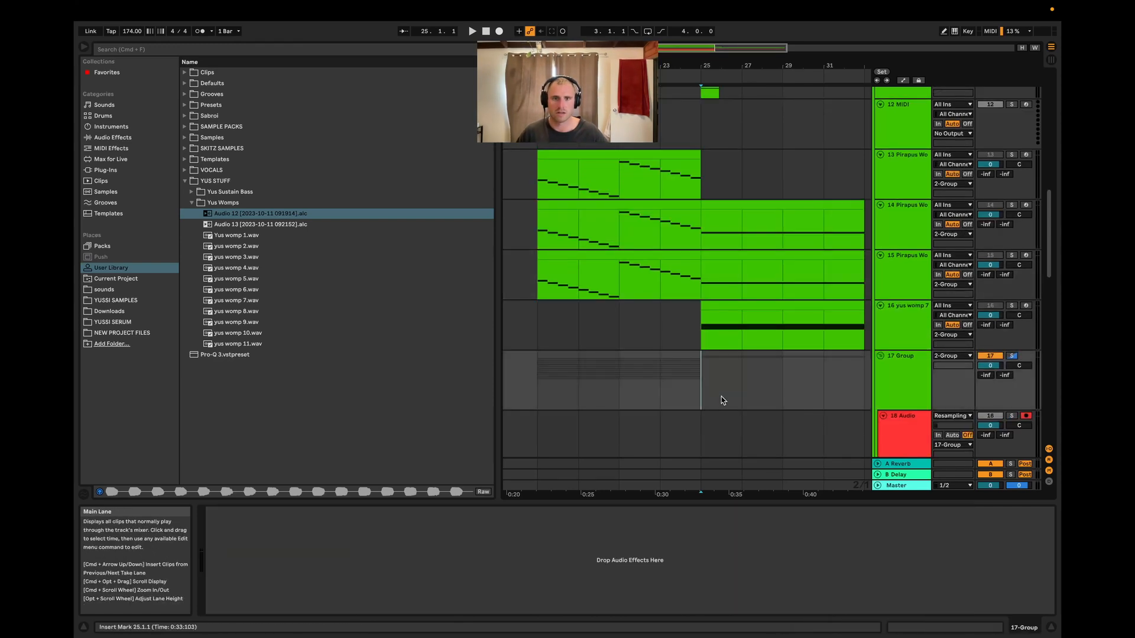
Rename the duplicated track's Pirapus Womp instrument rack as f
scroll(738, 337, down, 2)
click(712, 254)
click(251, 513)
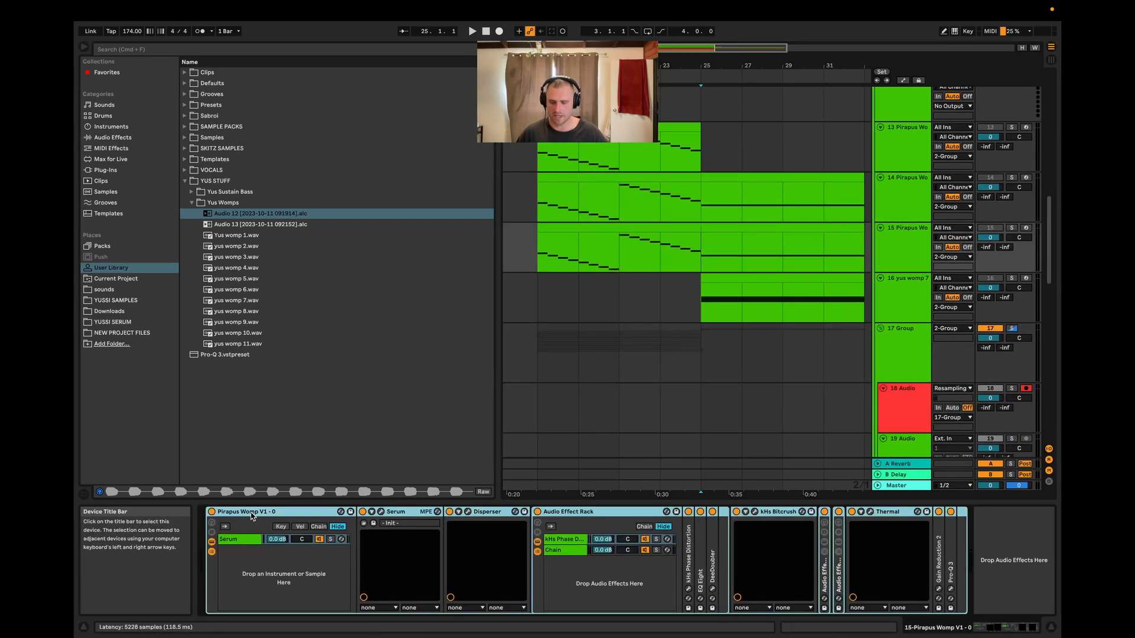
key(Return)
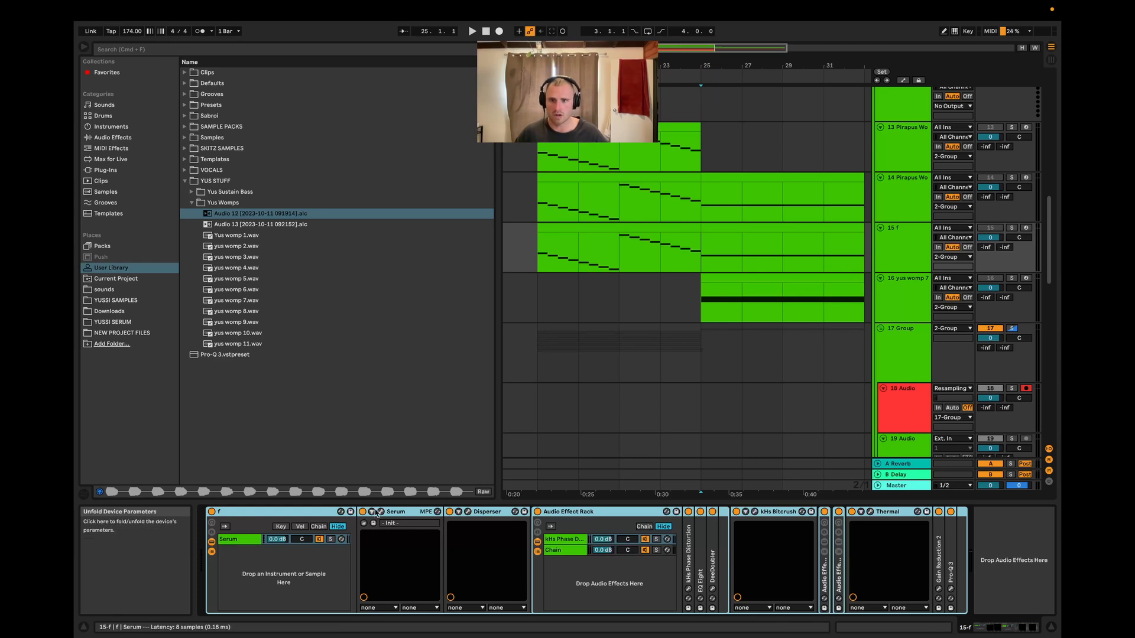
Solo the f track and set Serum's OSC A octave to -2 while auditioning it
click(1011, 228)
key(space)
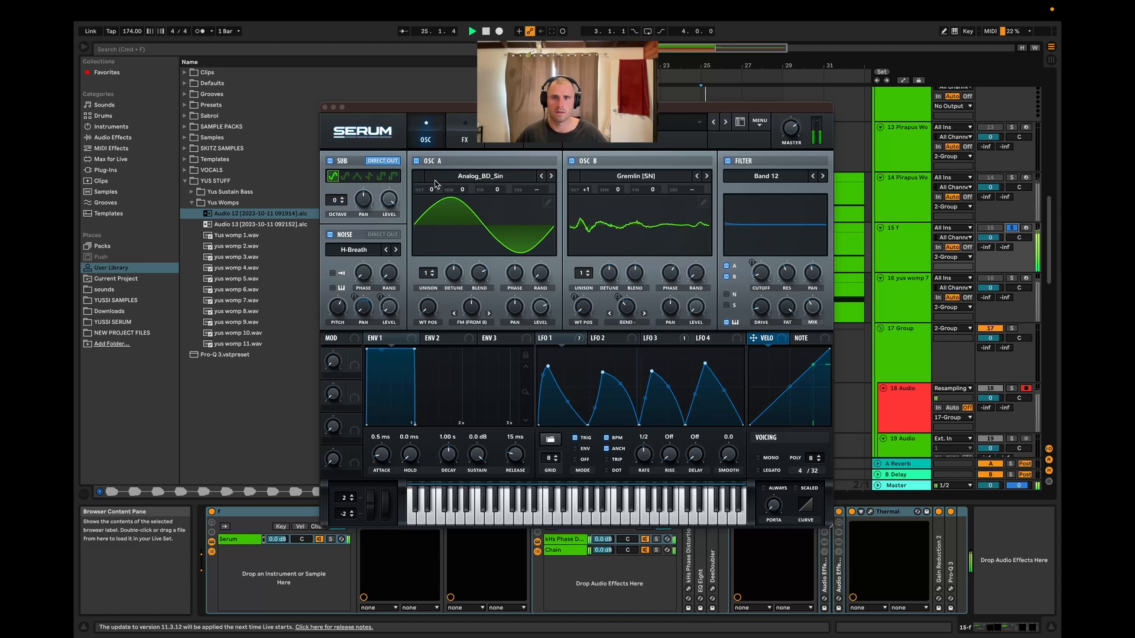
key(space)
drag(431, 190, 436, 215)
key(space)
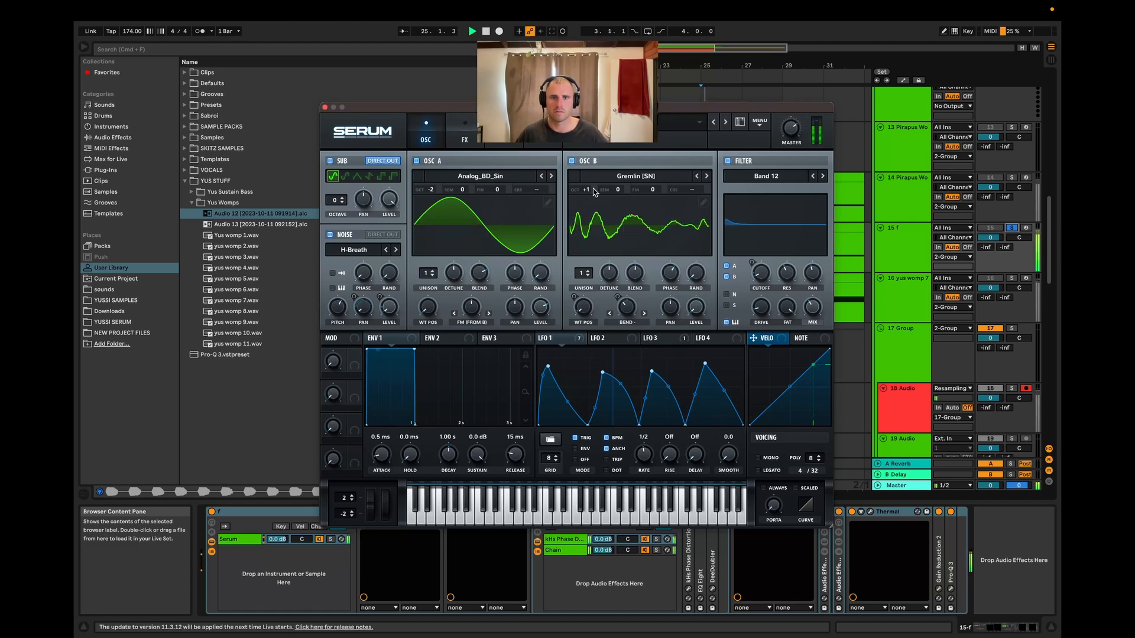
Set Serum's OSC B octave to +3, audition the patch and close the Serum window
drag(588, 190, 598, 165)
key(space)
key(space)
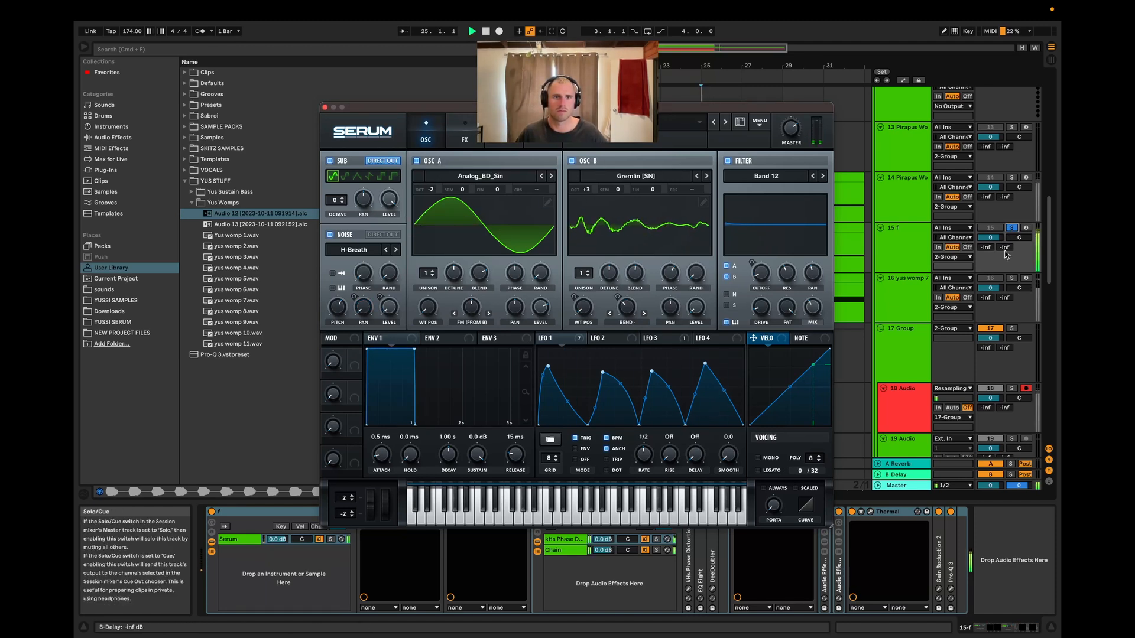
key(space)
key(space)
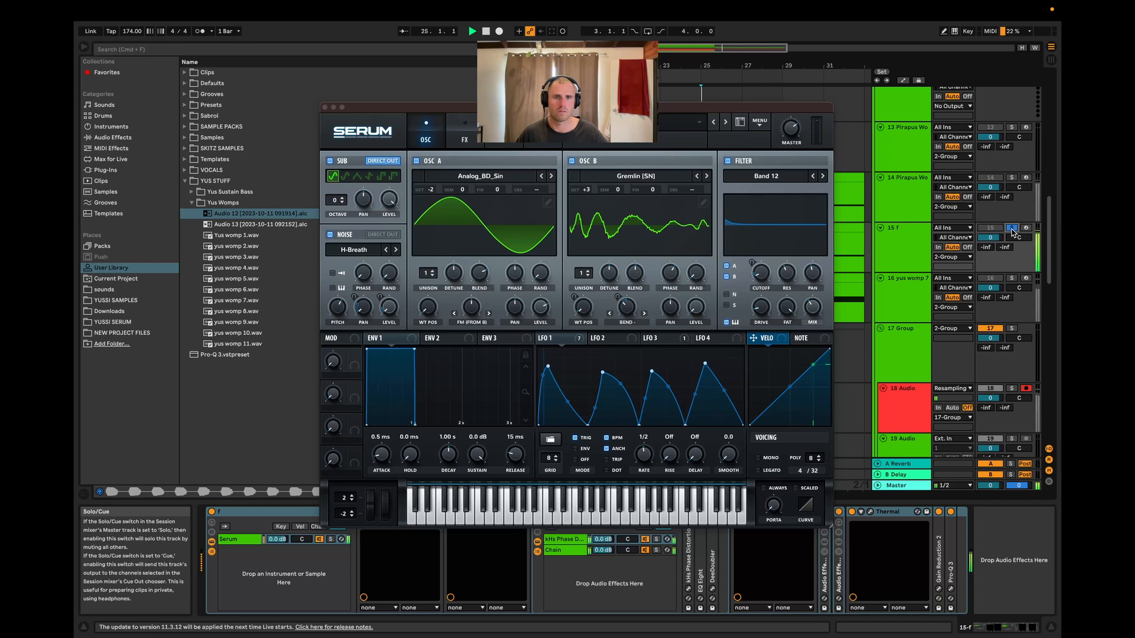
key(space)
click(324, 108)
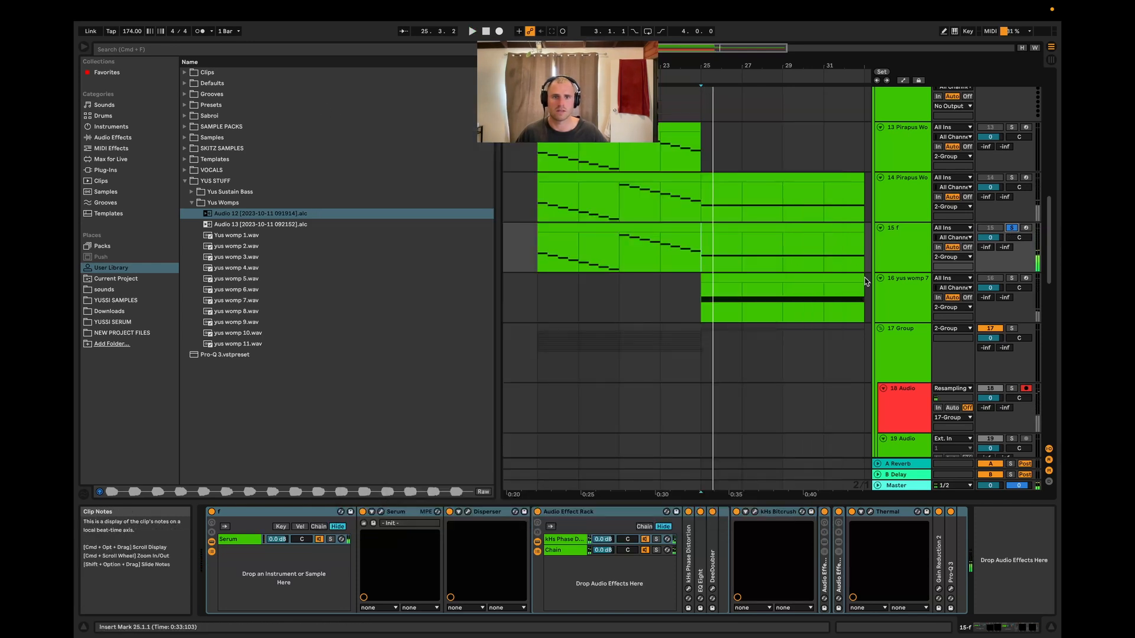
Scroll through the audio tracks below the f track in the group
click(892, 270)
scroll(754, 273, down, 3)
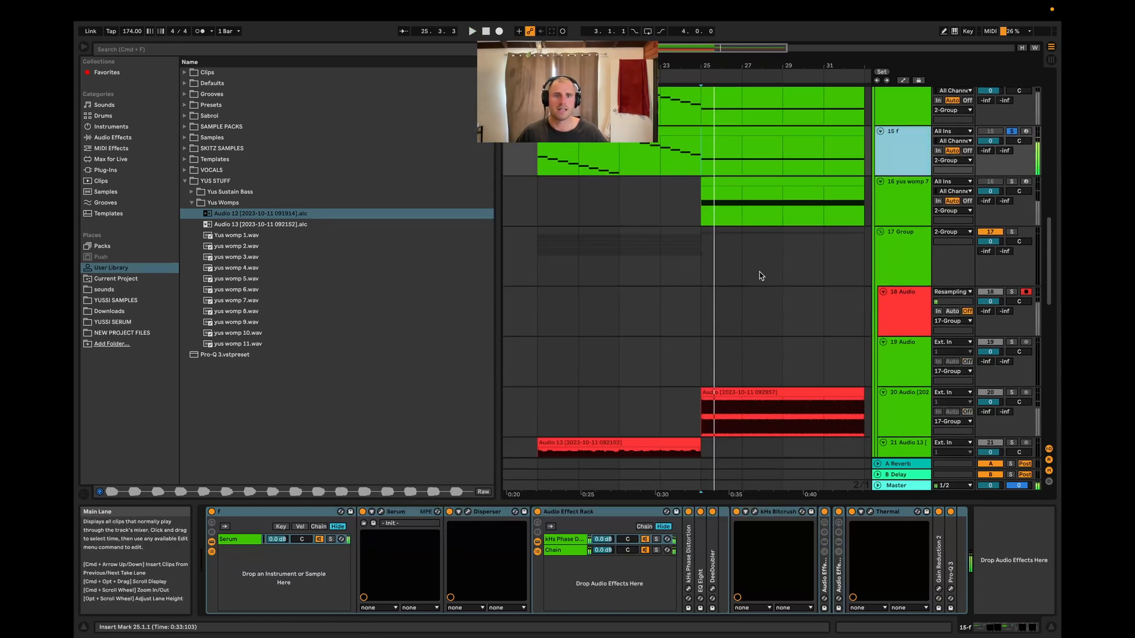
scroll(771, 373, down, 3)
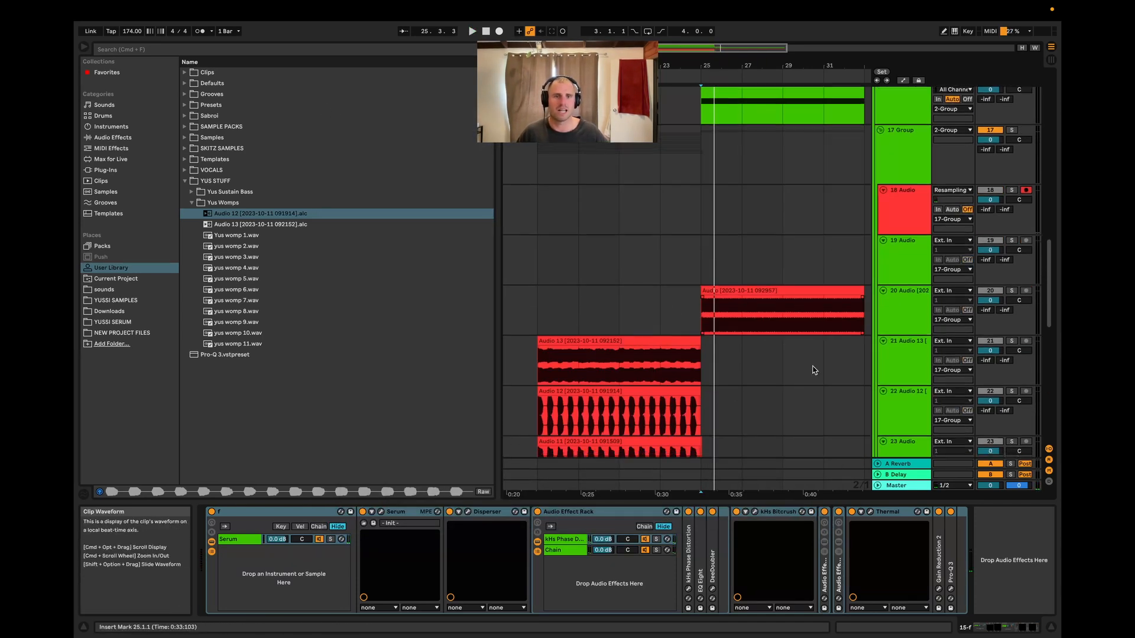
click(892, 214)
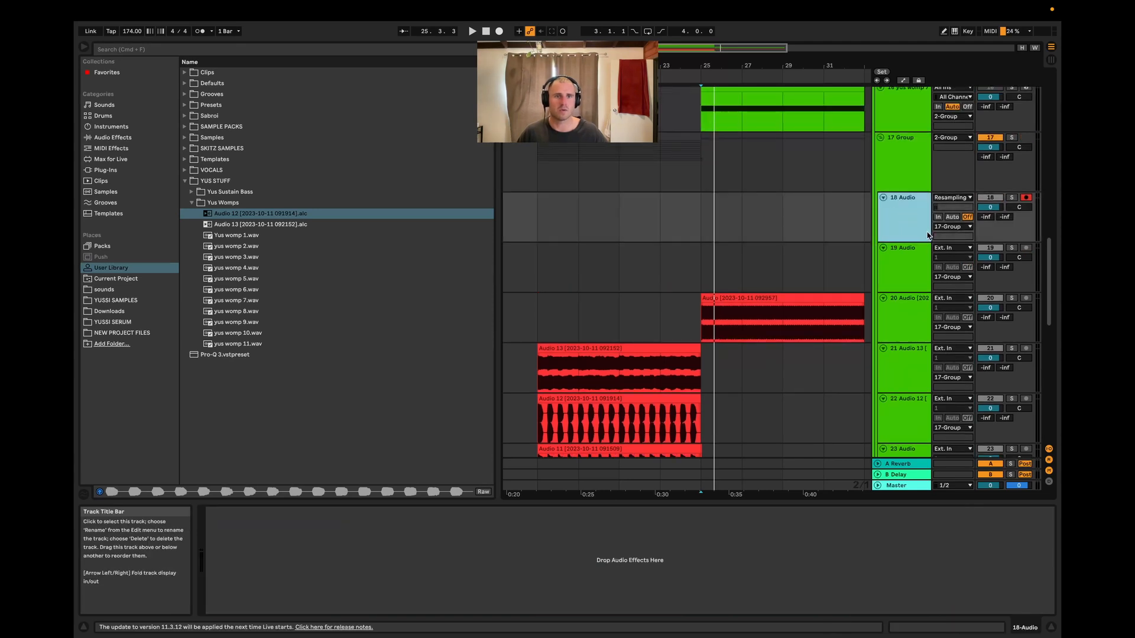
click(692, 219)
scroll(768, 231, up, 2)
click(913, 220)
scroll(915, 260, up, 3)
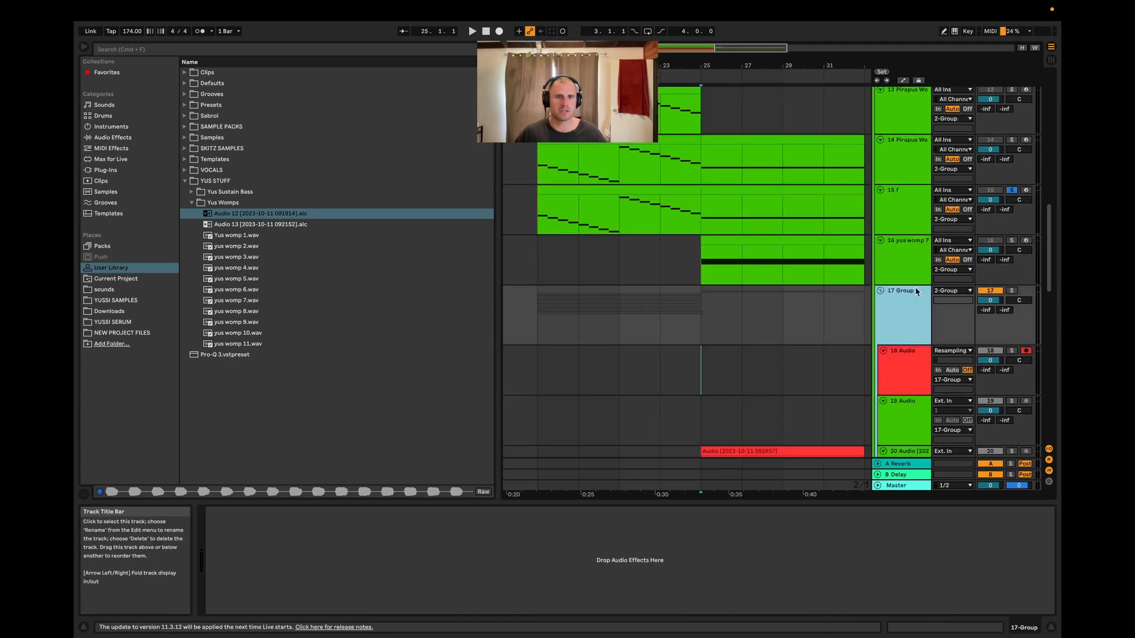
Select the 17 Group track and insert a new audio track
click(905, 272)
click(902, 313)
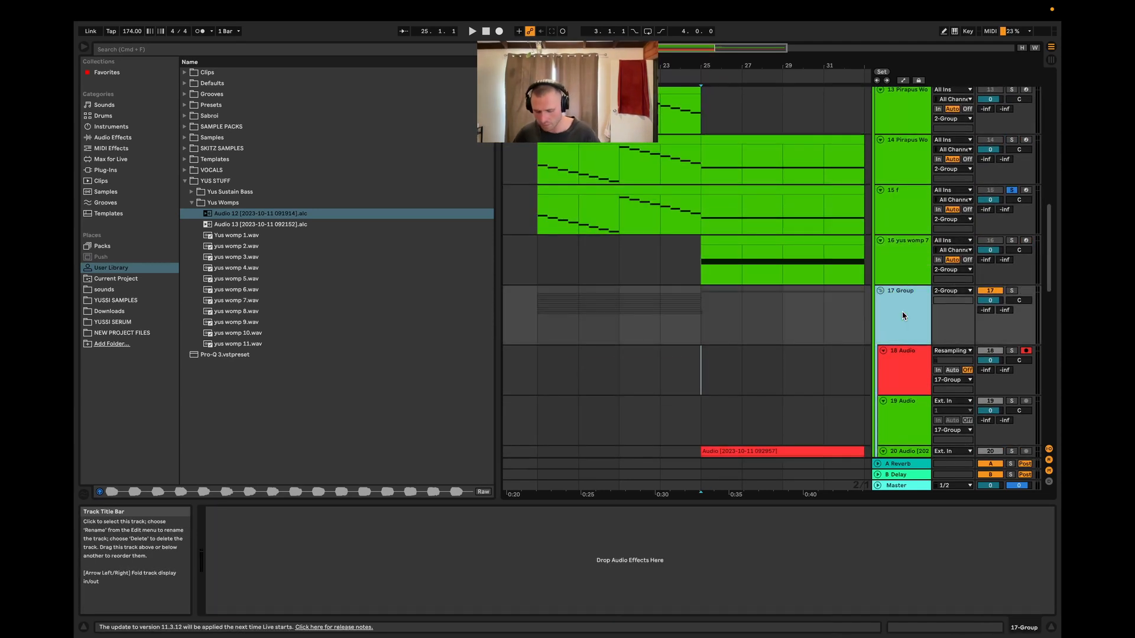
key(super+t)
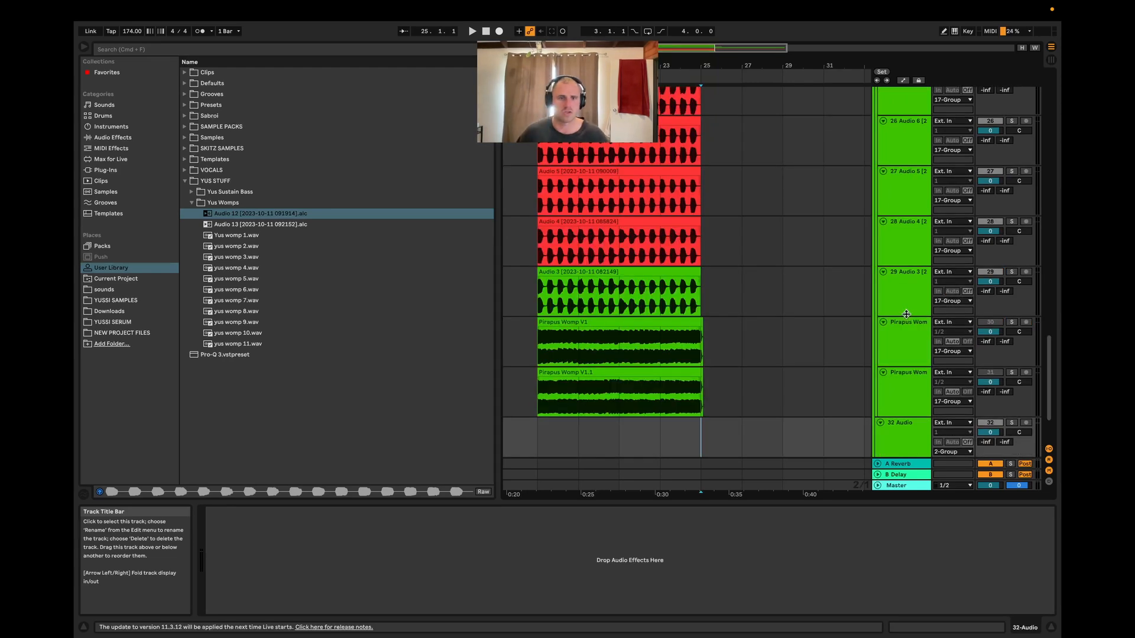
Move the new audio track into the 17 Group, above the existing resampling track
click(885, 444)
scroll(893, 414, down, 2)
drag(894, 395, 899, 143)
scroll(913, 254, up, 3)
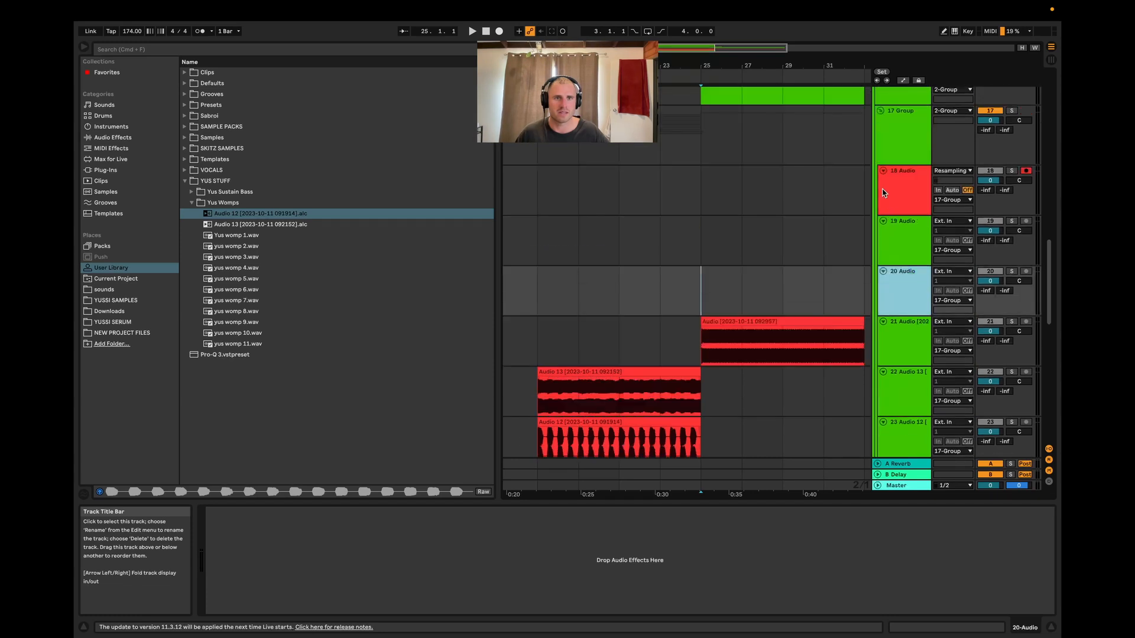
drag(910, 274, 913, 204)
Color the new audio track pink and set its input to Resampling
right_click(914, 216)
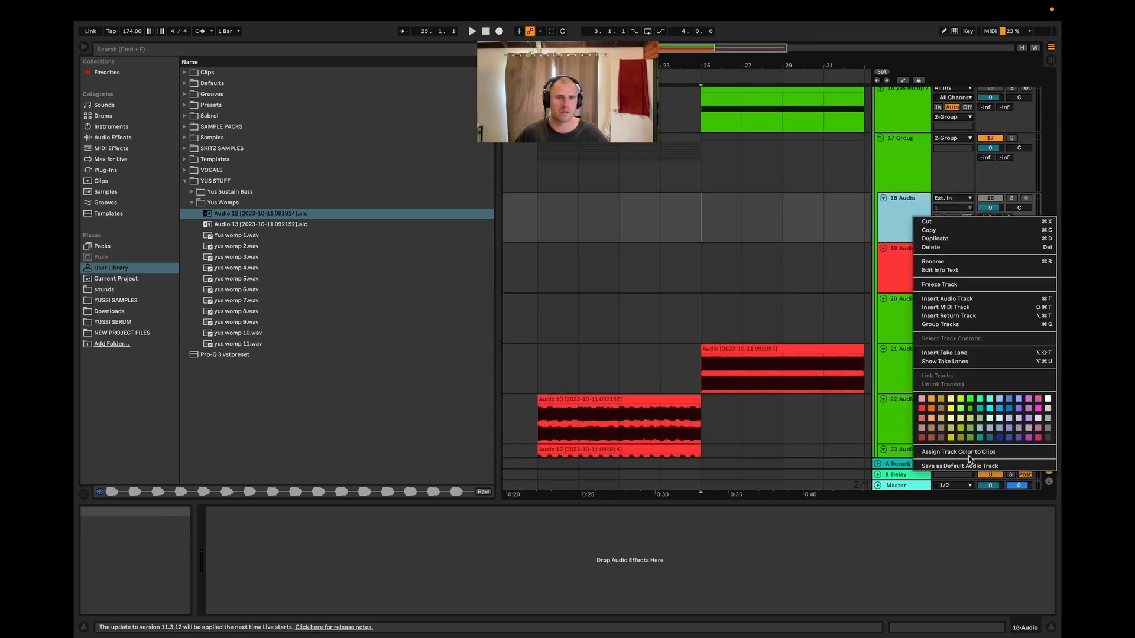
click(1038, 409)
click(910, 263)
click(907, 214)
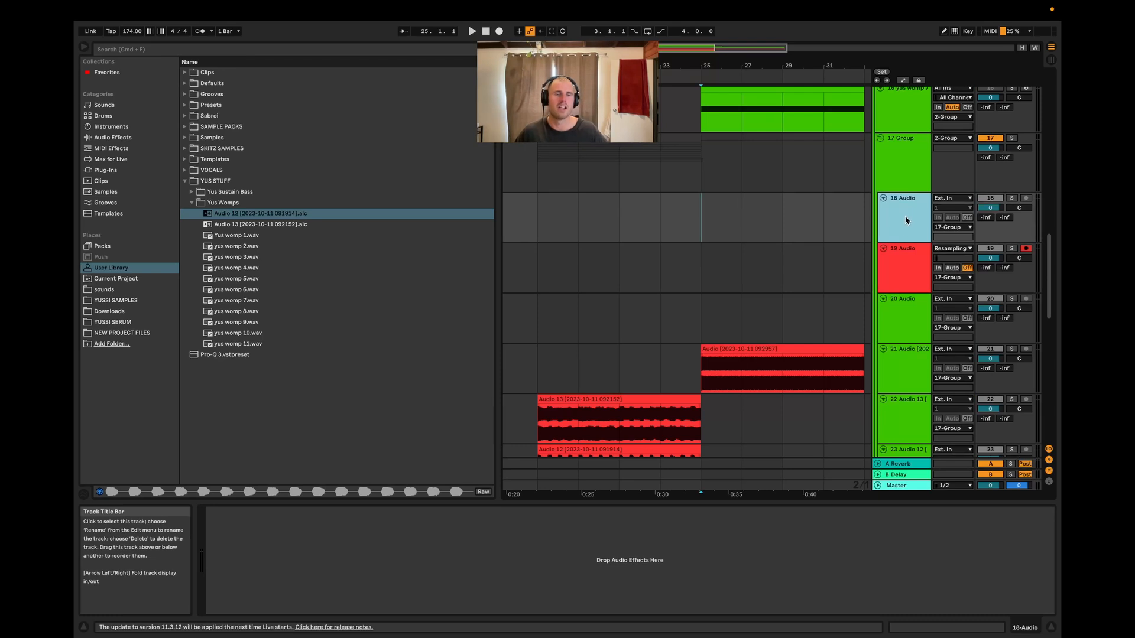
click(952, 198)
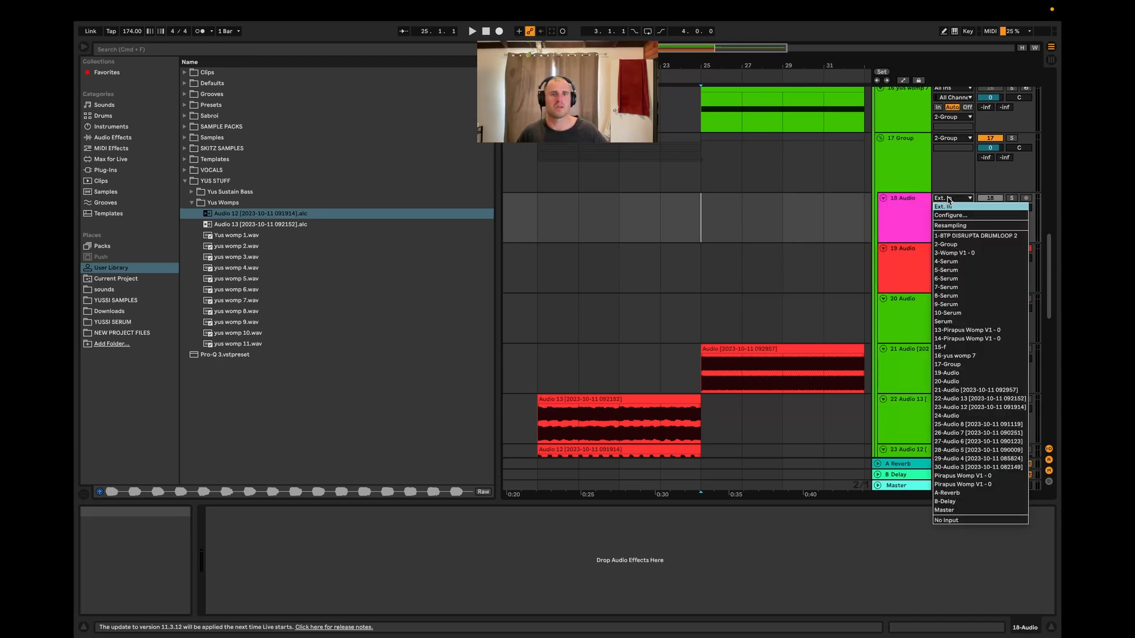
click(954, 226)
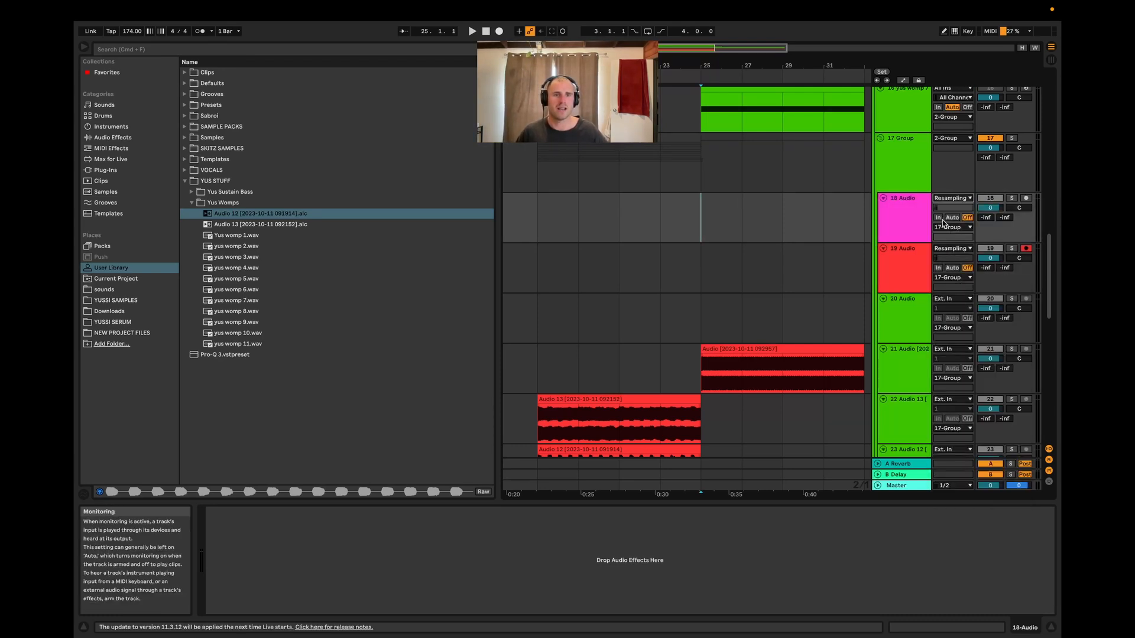
scroll(945, 265, up, 6)
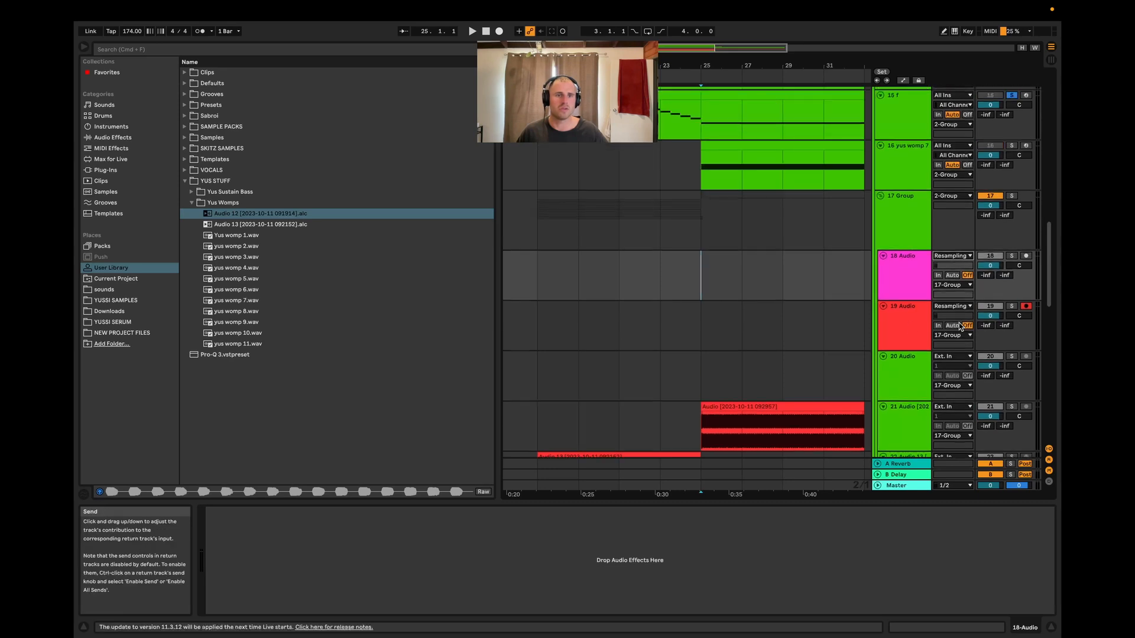
scroll(956, 319, down, 2)
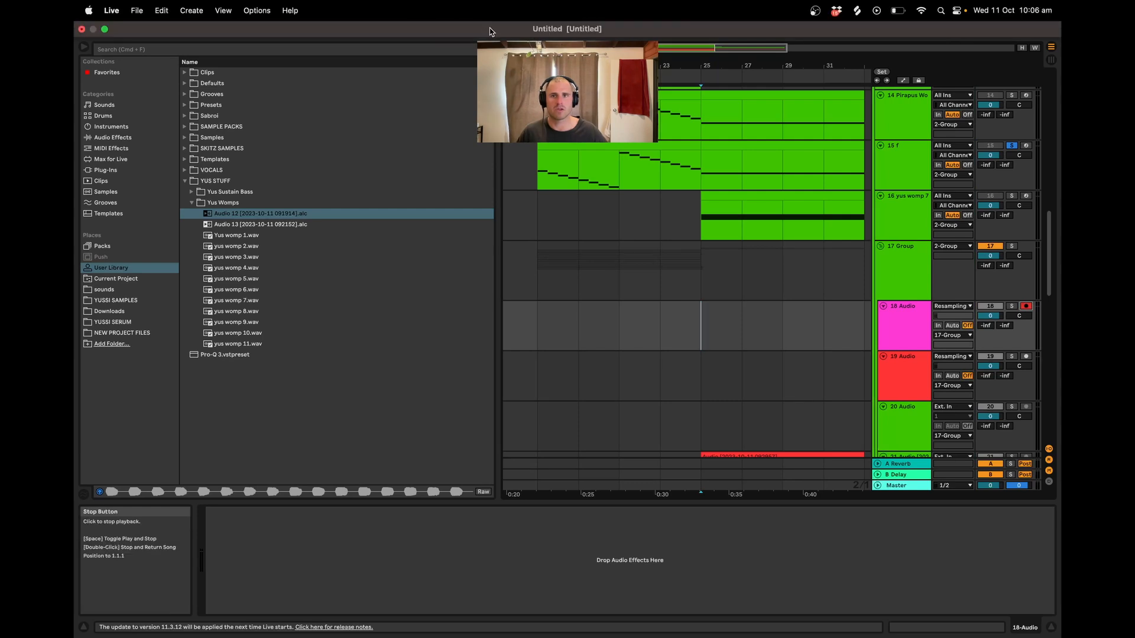
scroll(802, 220, up, 1)
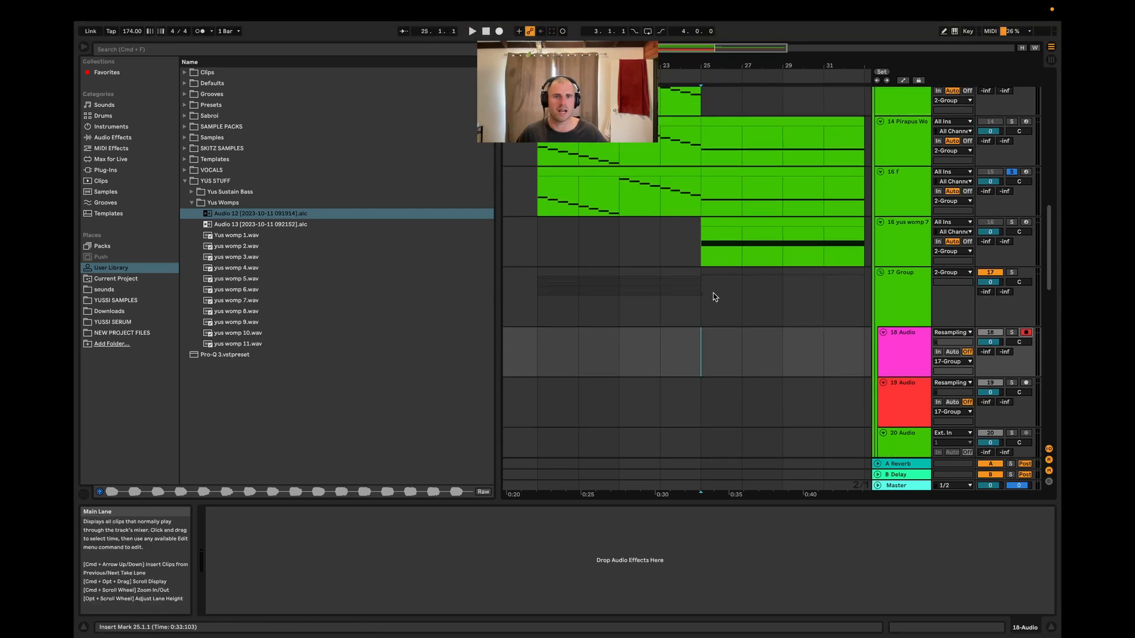
click(707, 195)
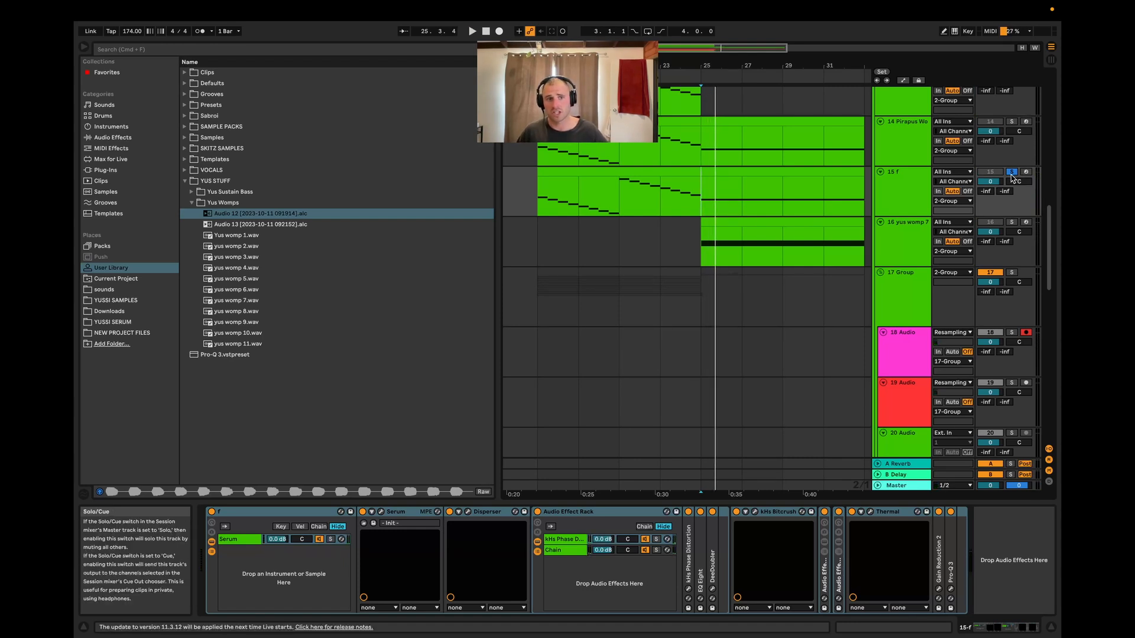
scroll(836, 253, up, 10)
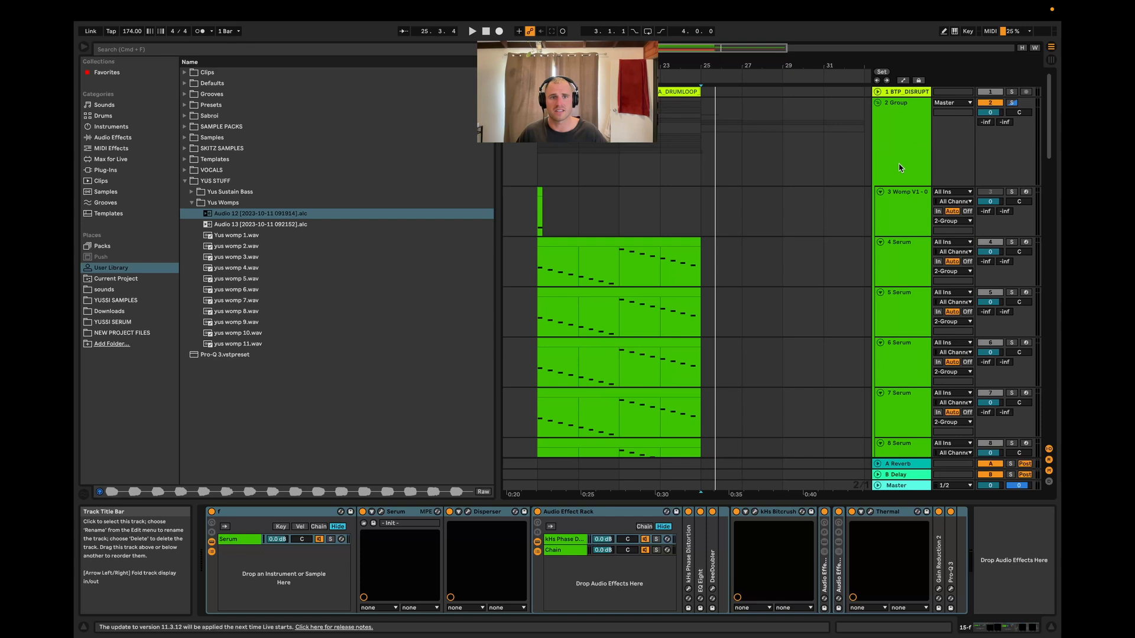
click(899, 172)
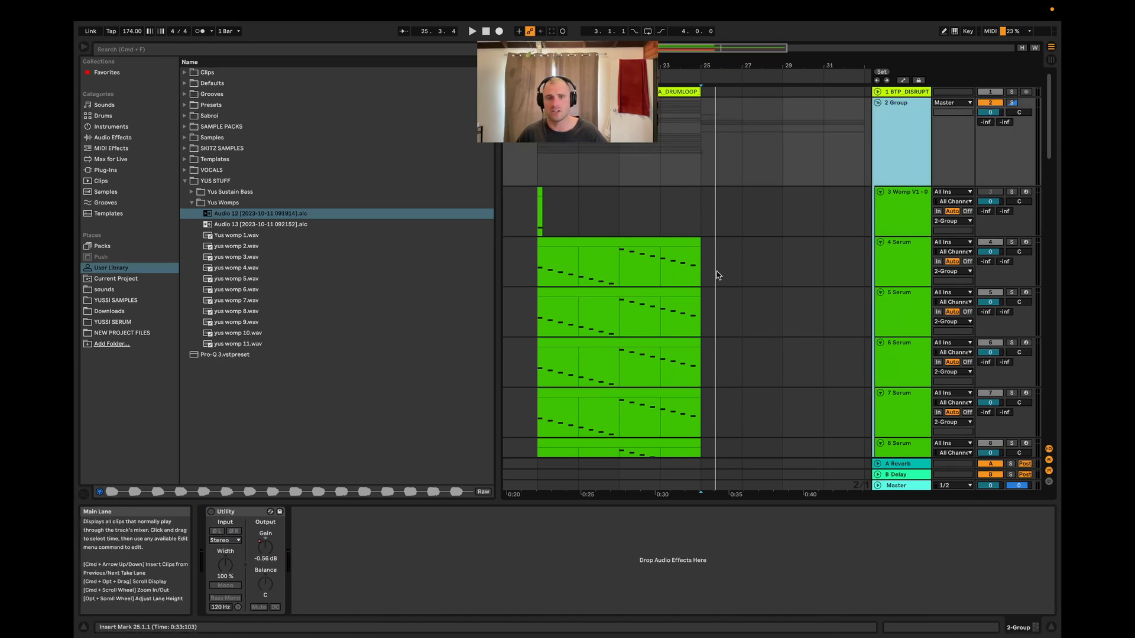
scroll(712, 248, down, 10)
click(694, 217)
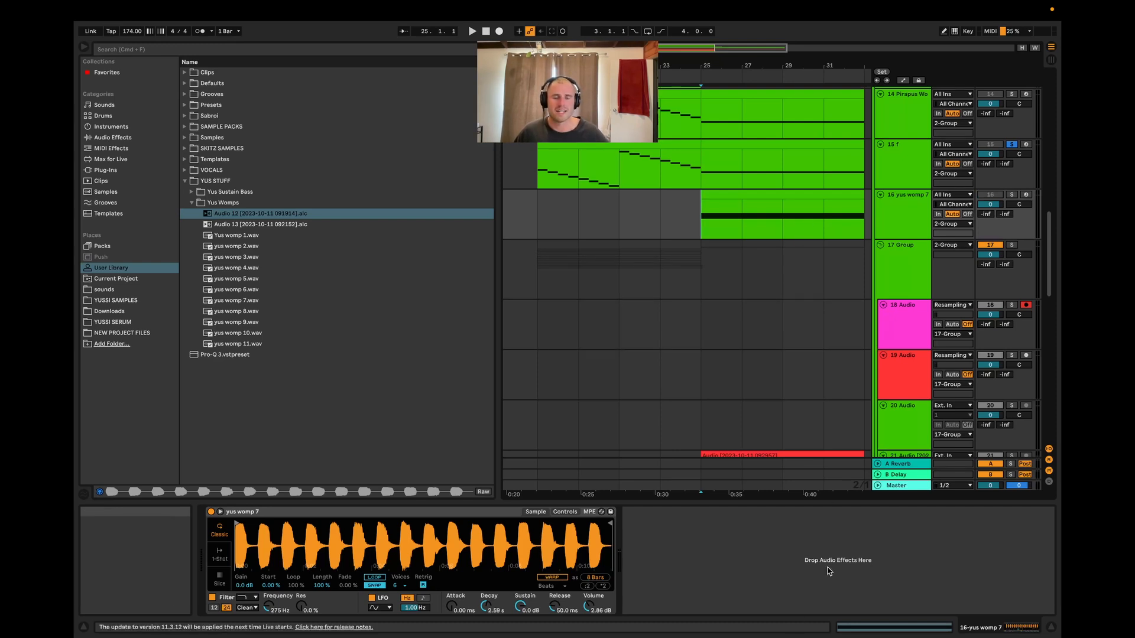
scroll(794, 367, up, 3)
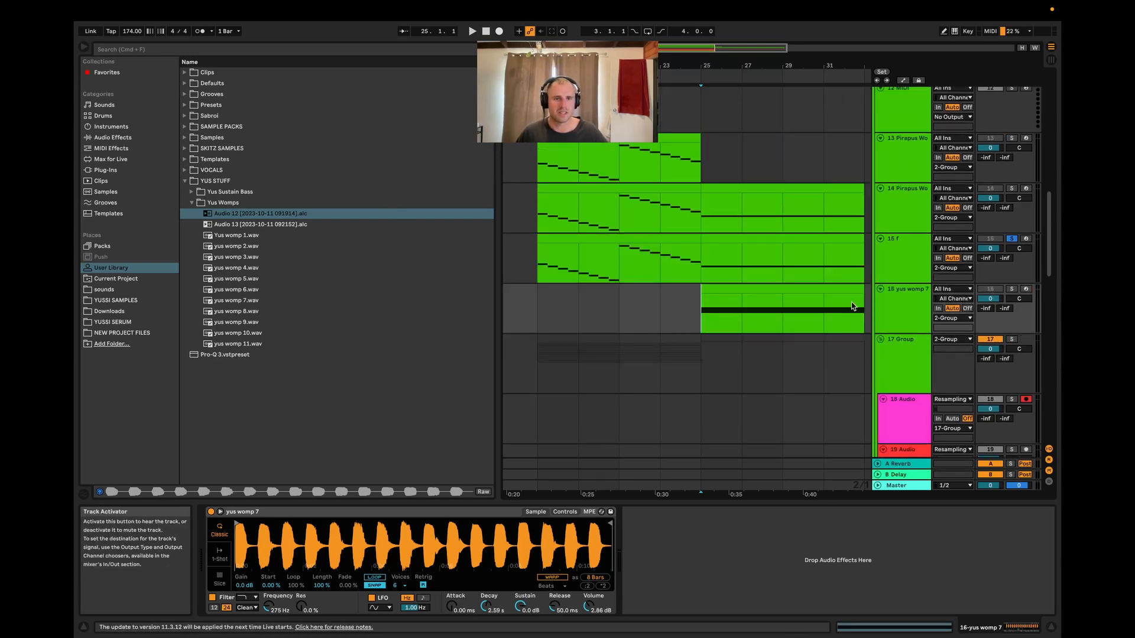
click(716, 254)
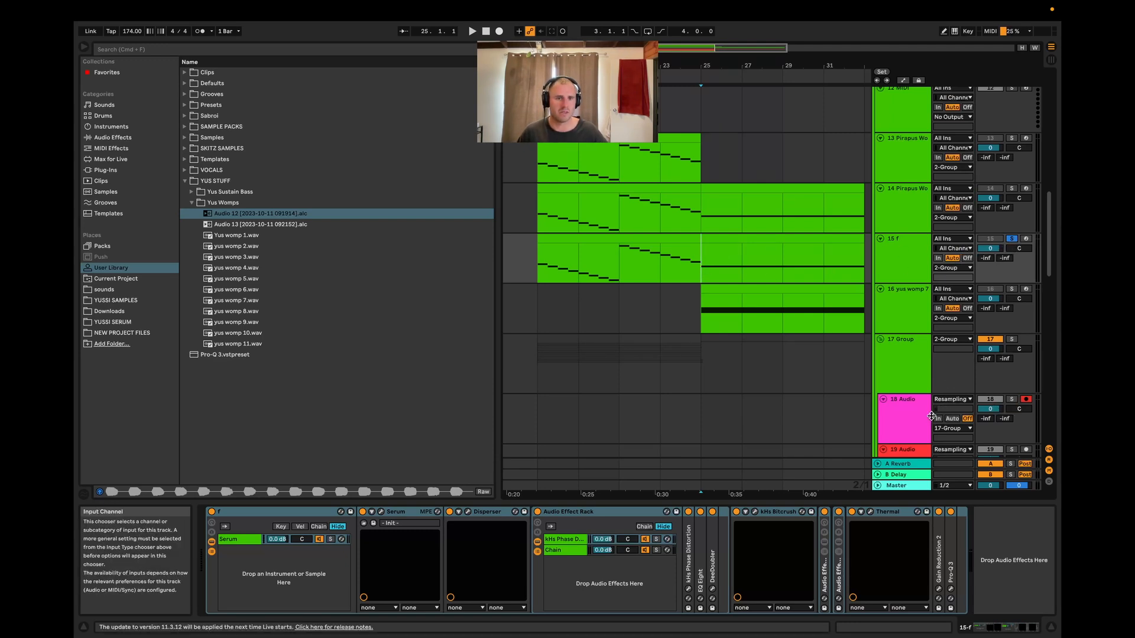
Record the f track's output onto the 18 Audio resampling track starting at bar 25, then stop
click(913, 424)
click(904, 266)
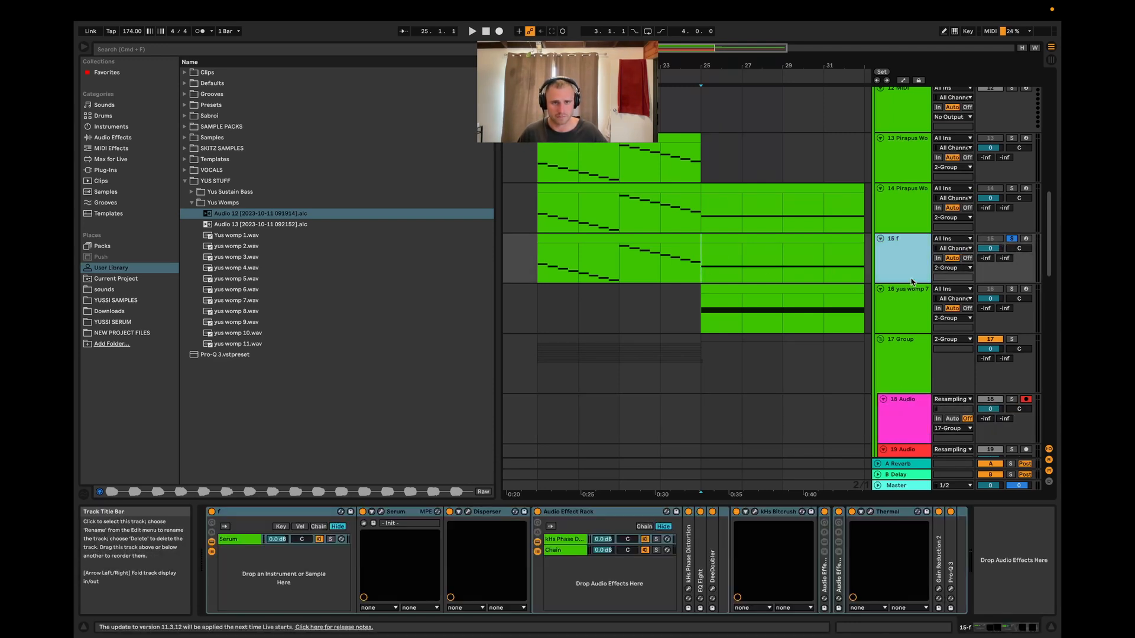
click(911, 421)
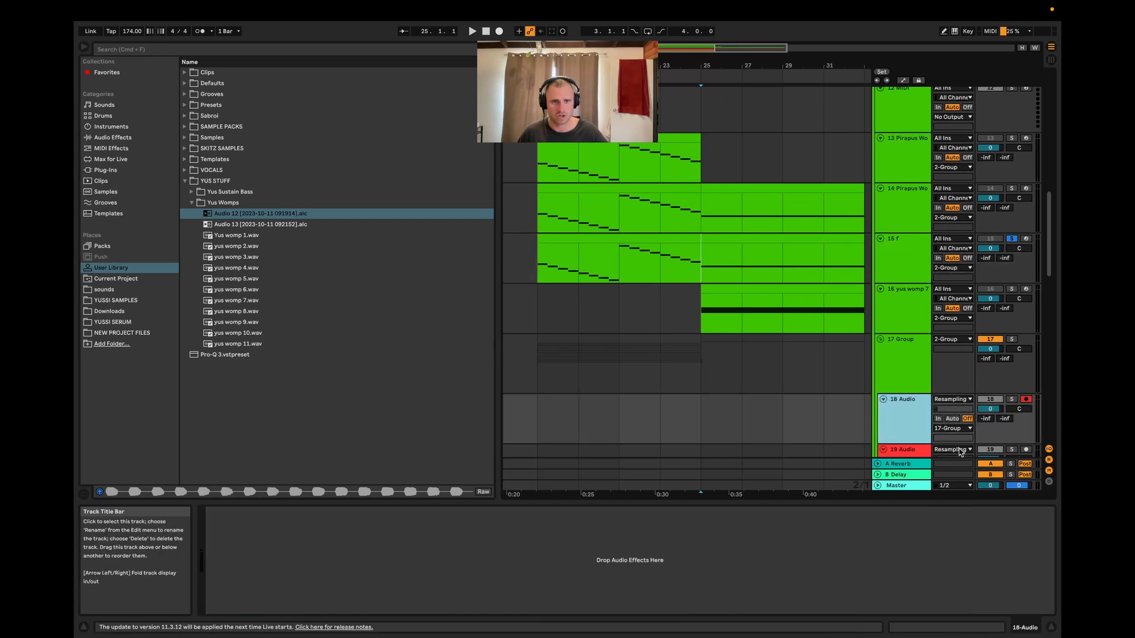
click(708, 243)
key(F9)
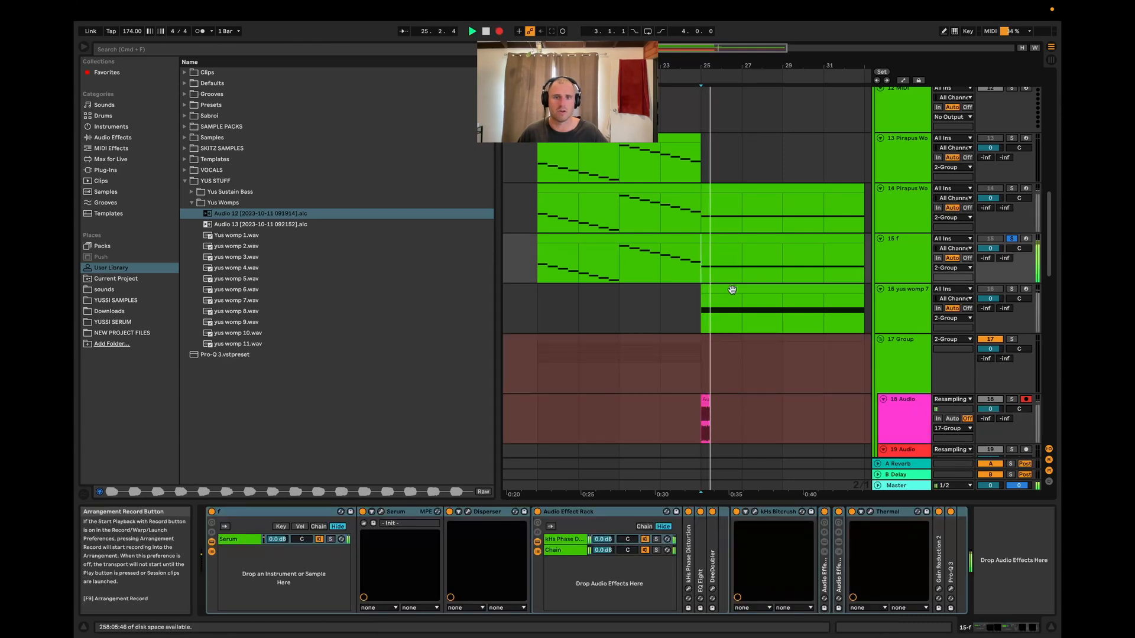
scroll(822, 405, up, 5)
scroll(590, 391, down, 3)
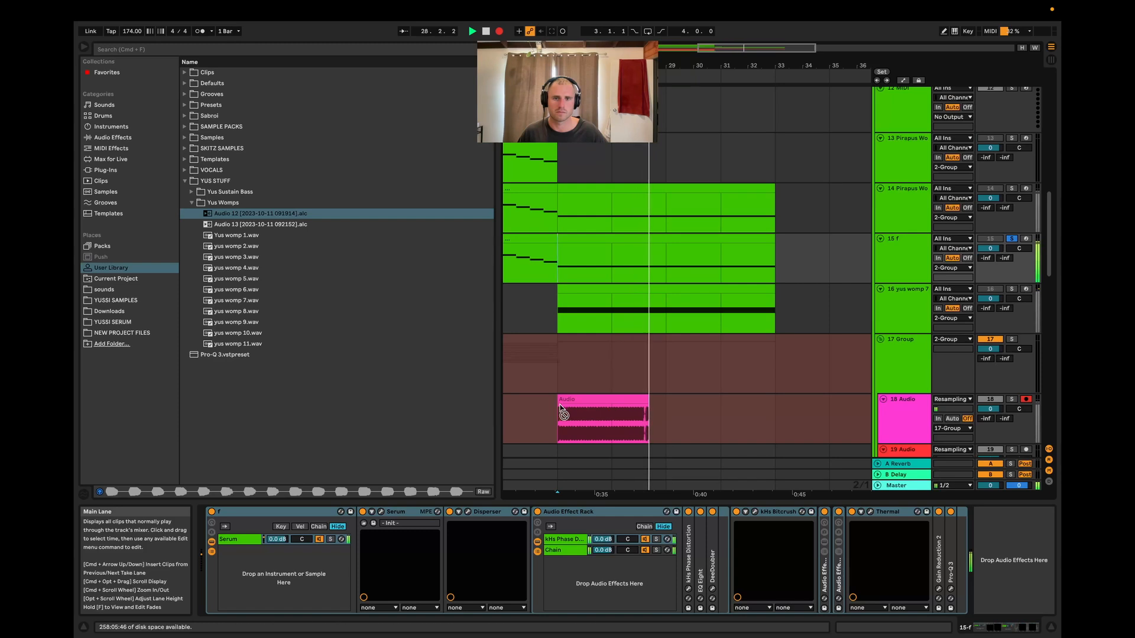
key(space)
Insert a new audio track below 18 Audio and move the recorded clip onto it
scroll(503, 459, up, 2)
scroll(747, 416, down, 3)
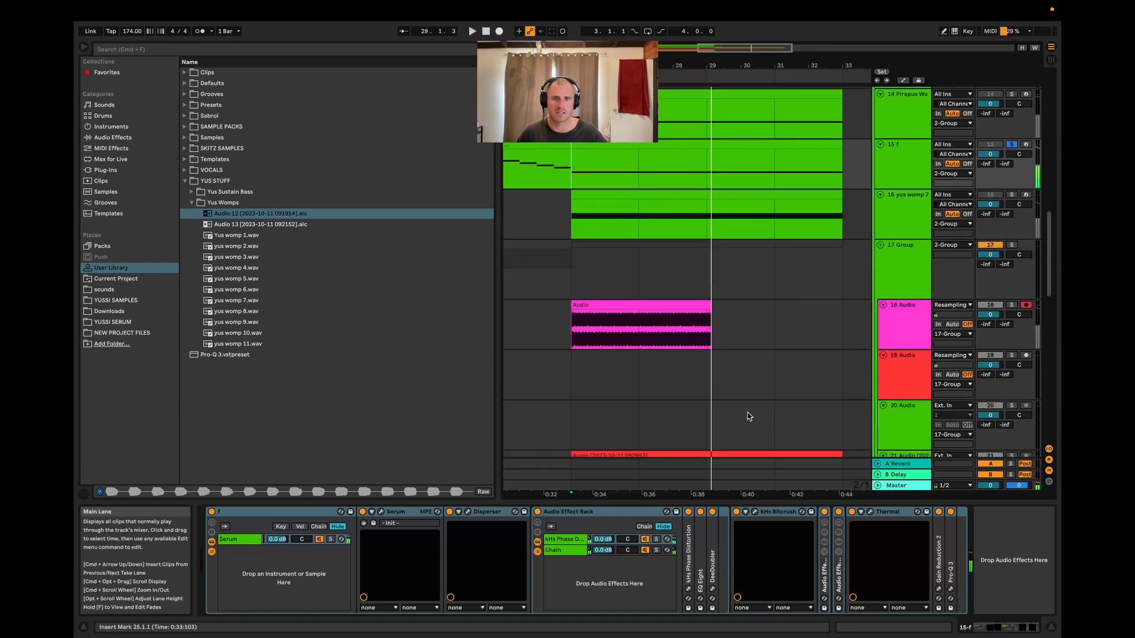
click(902, 328)
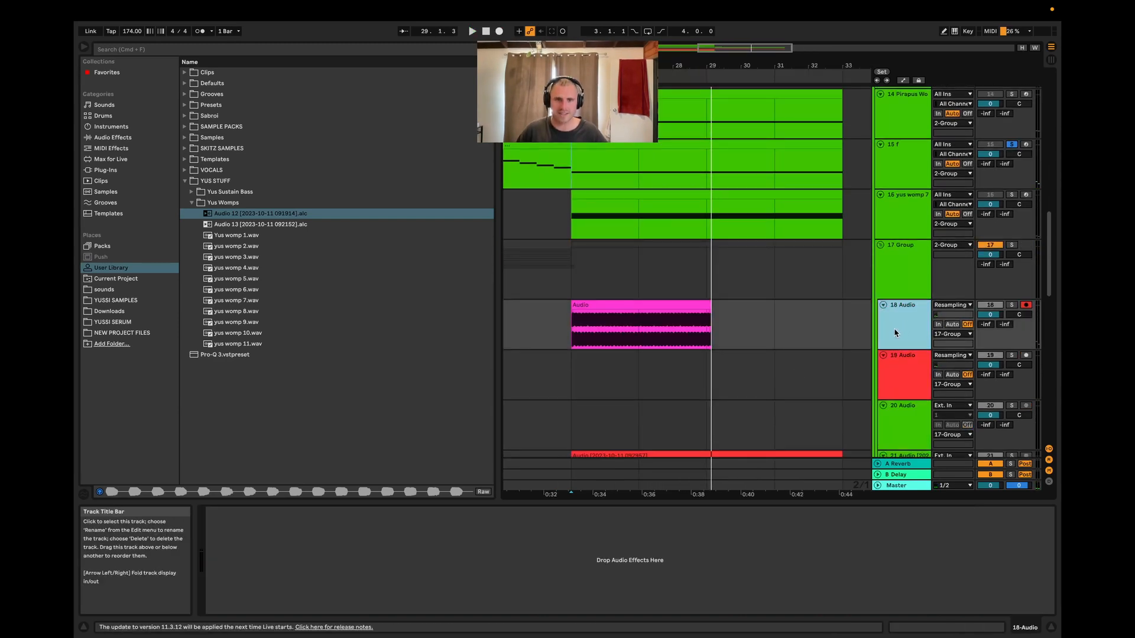
key(super+t)
scroll(600, 321, up, 3)
drag(600, 320, 608, 367)
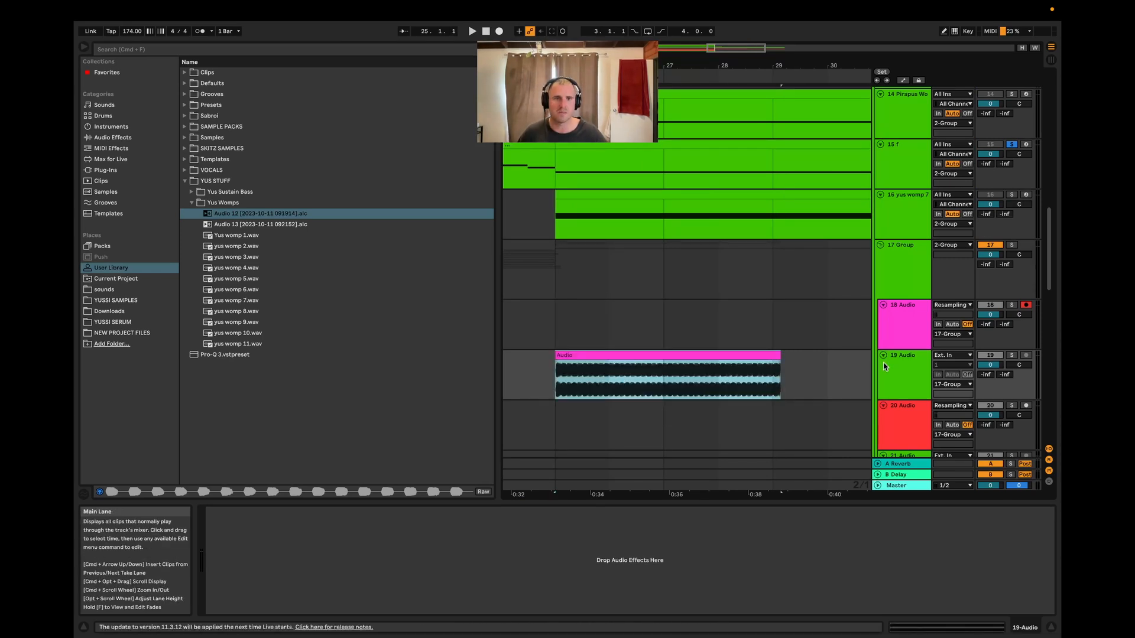
Scroll through the audio tracks inside the 17 Group
click(898, 349)
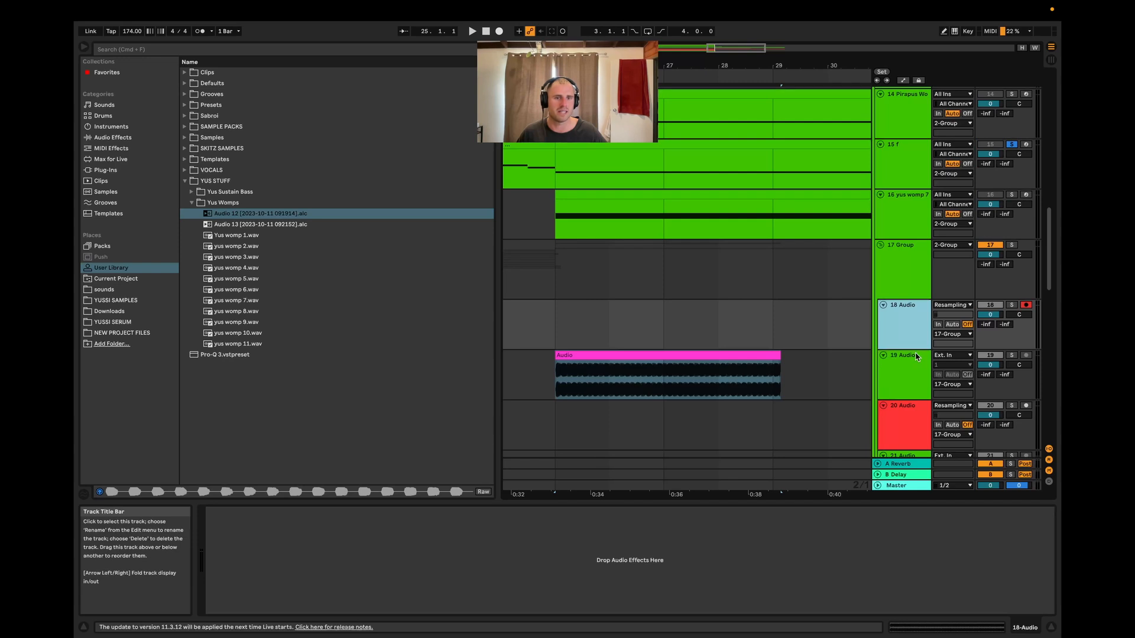
scroll(634, 326, down, 2)
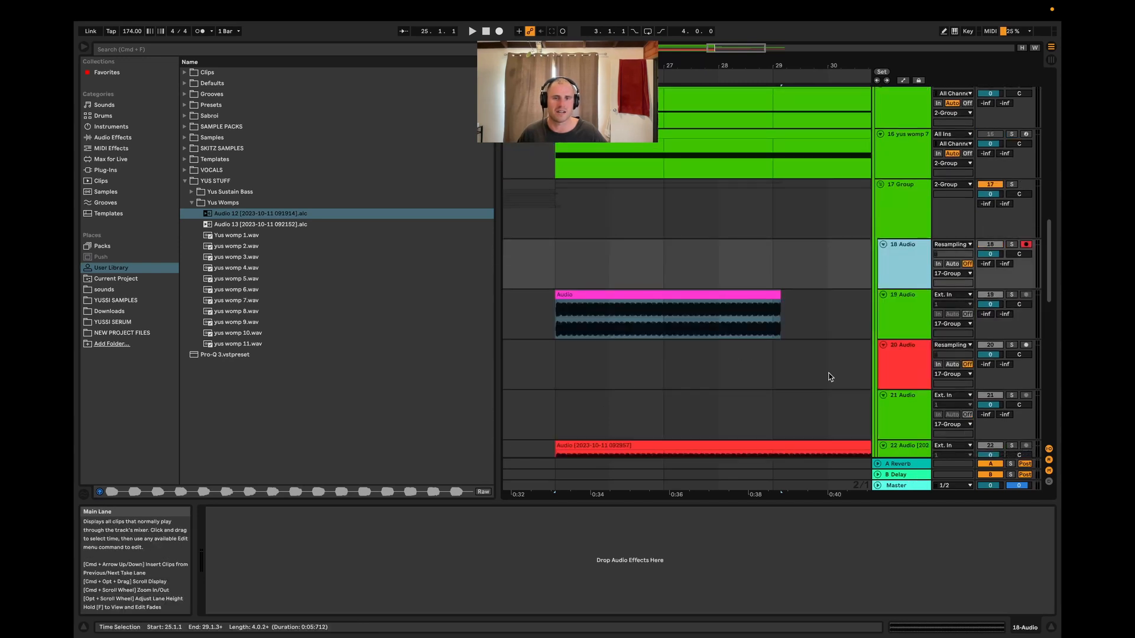
scroll(828, 377, down, 10)
scroll(818, 342, down, 5)
scroll(665, 413, down, 3)
scroll(746, 432, up, 8)
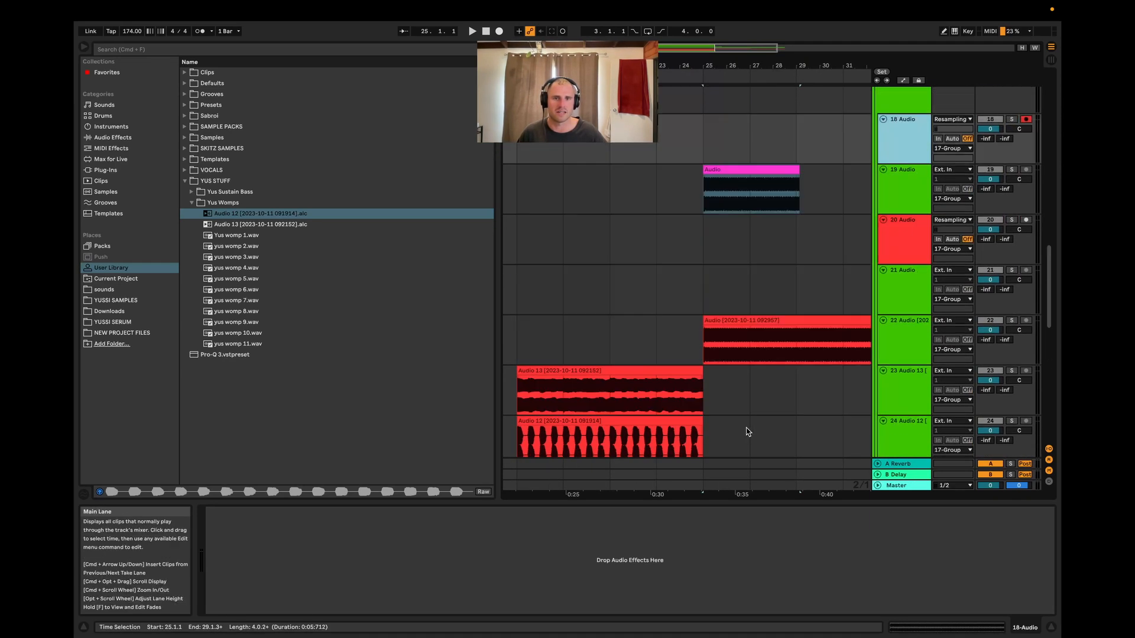
scroll(743, 378, up, 2)
scroll(721, 284, up, 10)
Open the recorded clip's settings and turn off Warp
click(618, 231)
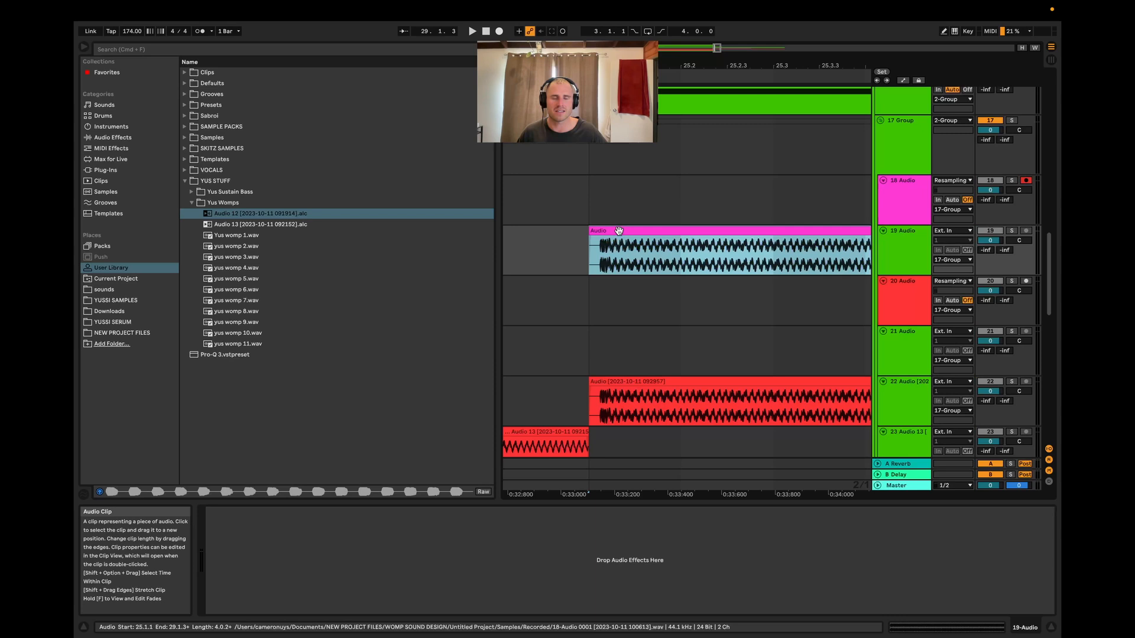
double_click(619, 231)
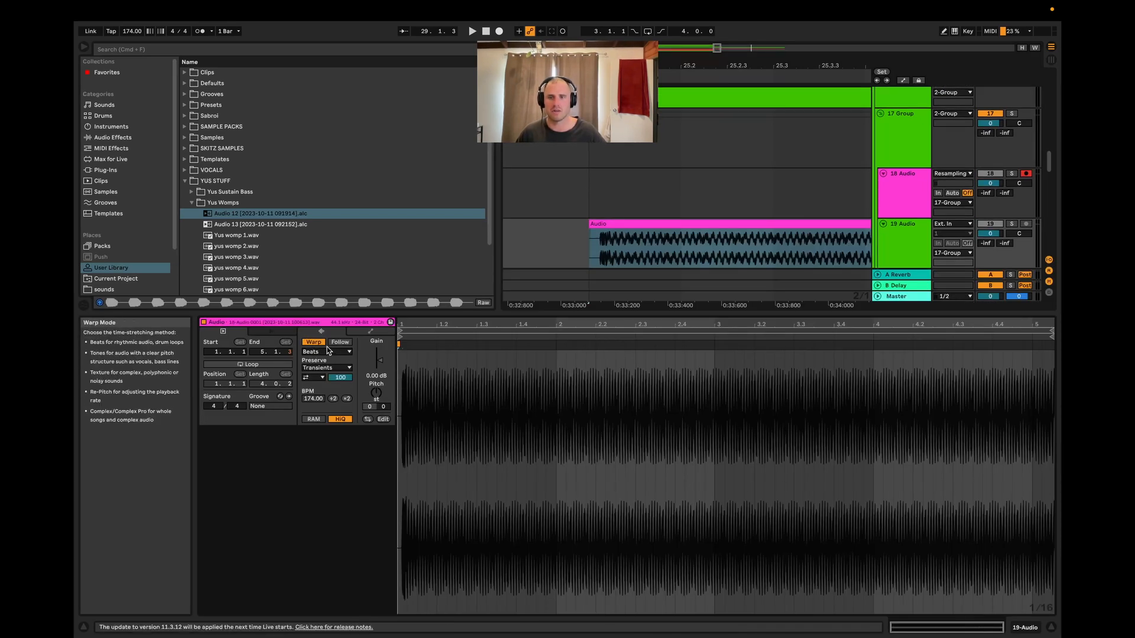
click(313, 342)
key(shift+Tab)
click(585, 250)
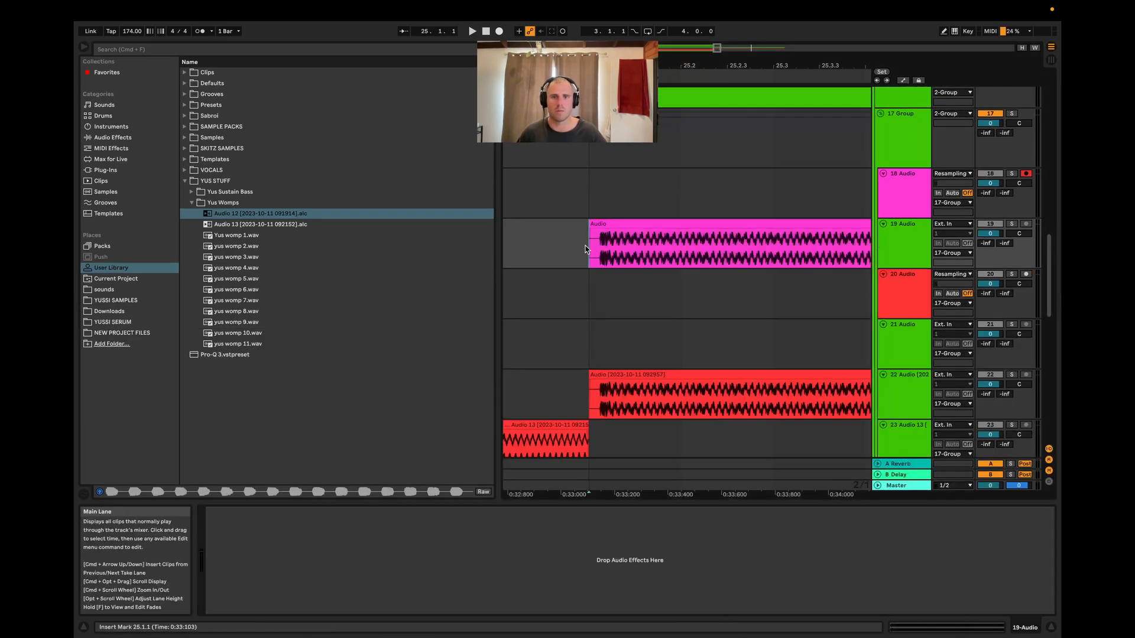
Trim the recorded clip's end back to bar 29 so it lasts four bars
scroll(582, 253, down, 8)
scroll(697, 248, up, 5)
scroll(694, 247, up, 5)
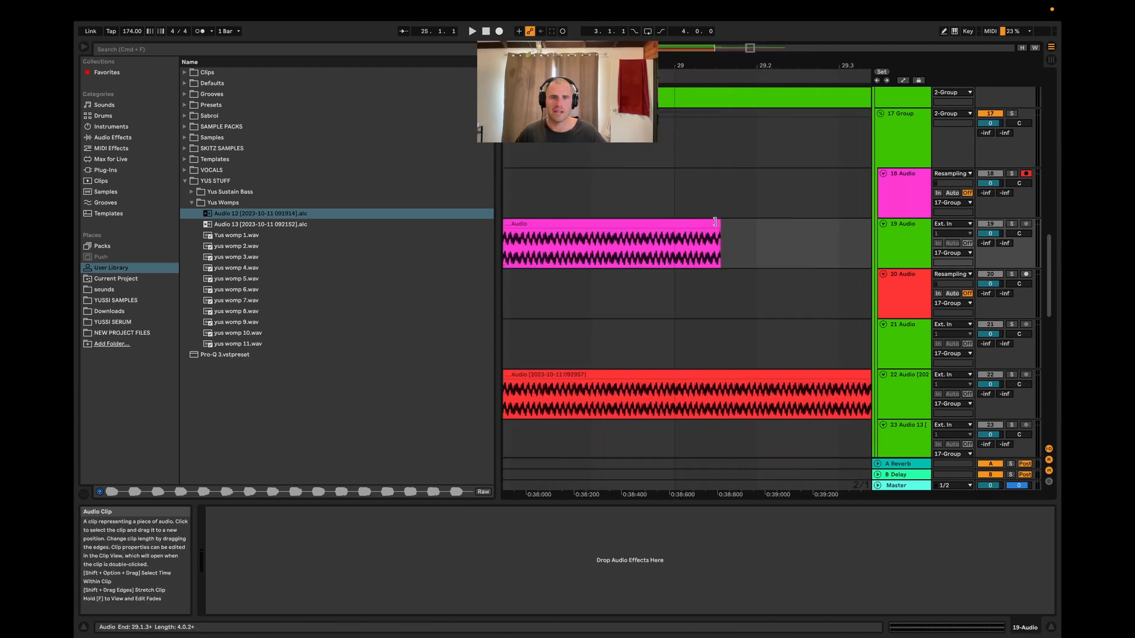
drag(719, 225, 674, 227)
Consolidate the trimmed clip into a new audio file
scroll(751, 252, down, 8)
scroll(750, 254, down, 2)
scroll(748, 260, up, 3)
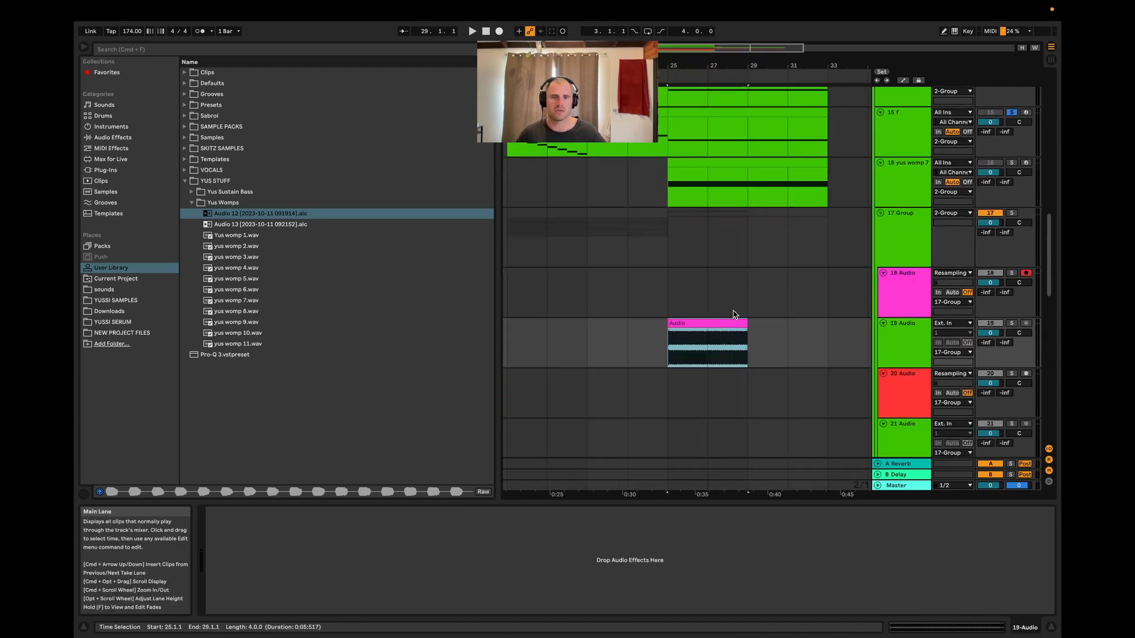
scroll(749, 402, up, 2)
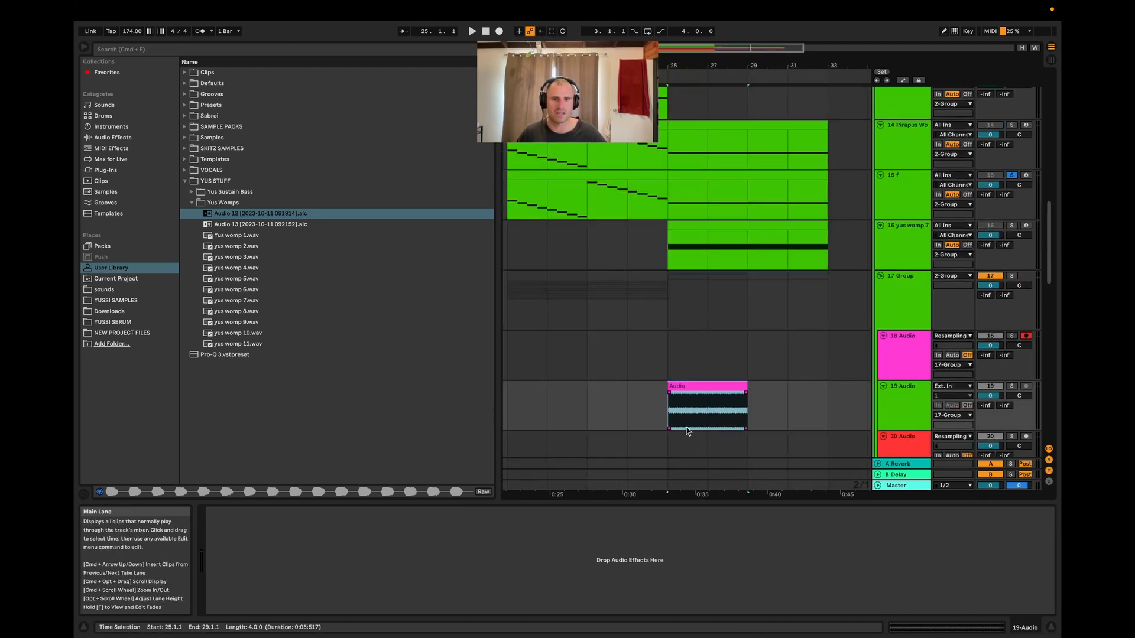
scroll(674, 432, up, 5)
scroll(688, 431, down, 7)
scroll(621, 325, up, 5)
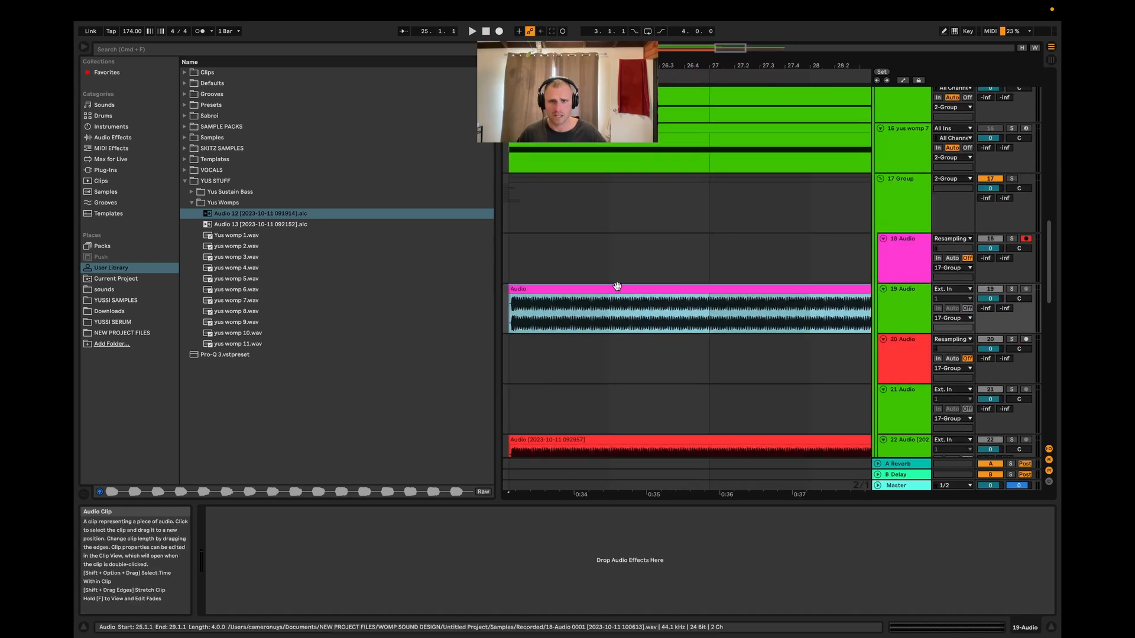
key(super+j)
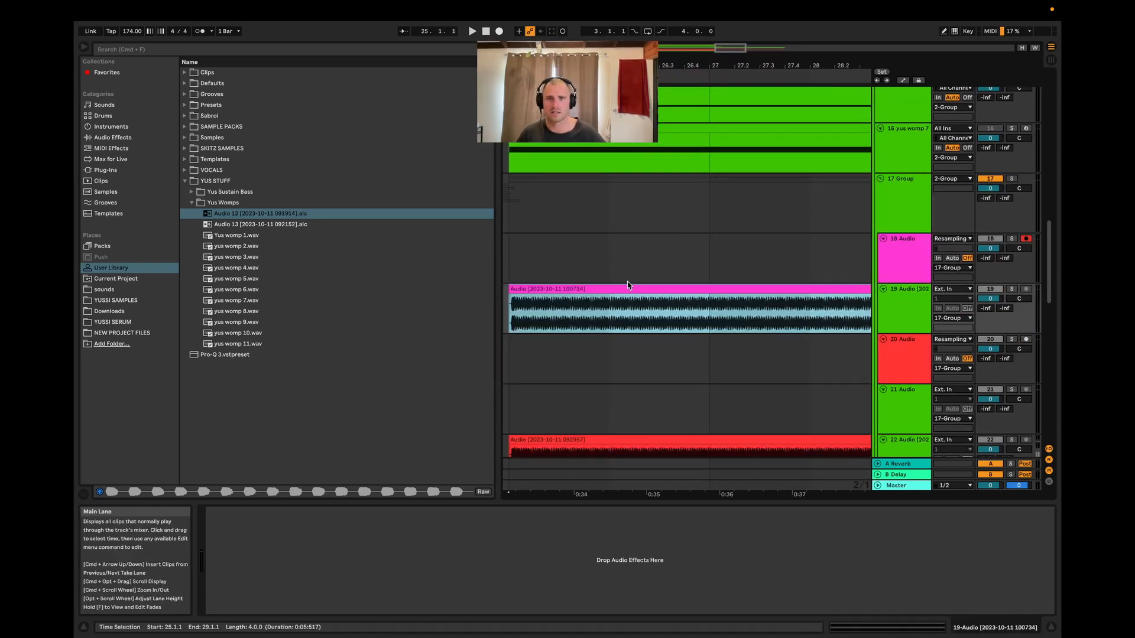
Locate the consolidated audio file in the Current Project's Samples > Processed > Consolidate folder
right_click(609, 290)
right_click(610, 290)
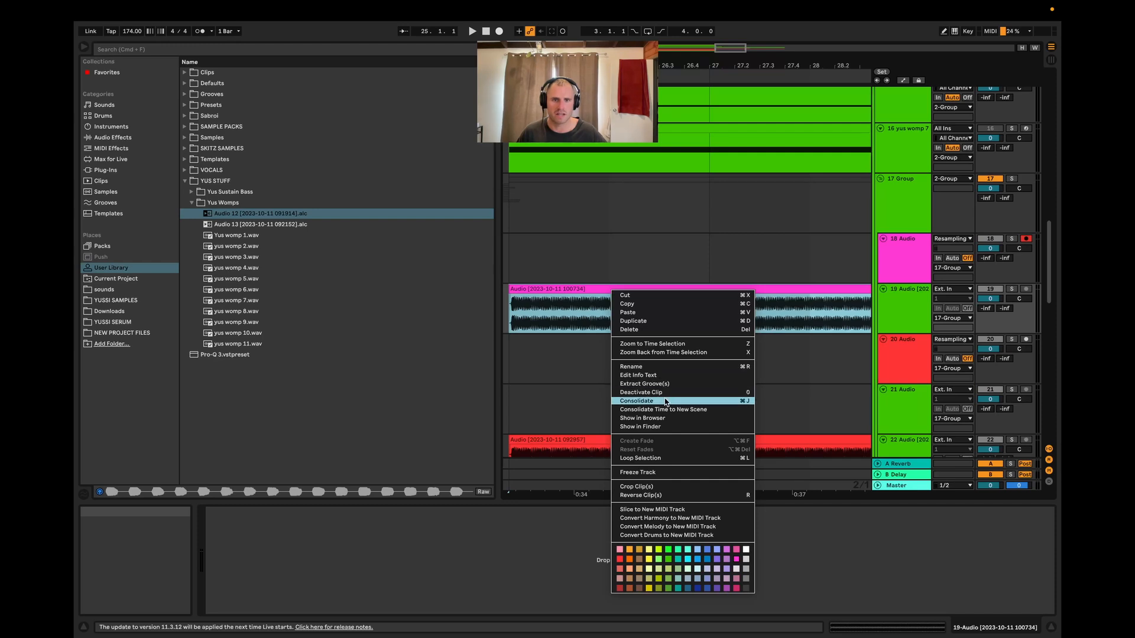
click(650, 352)
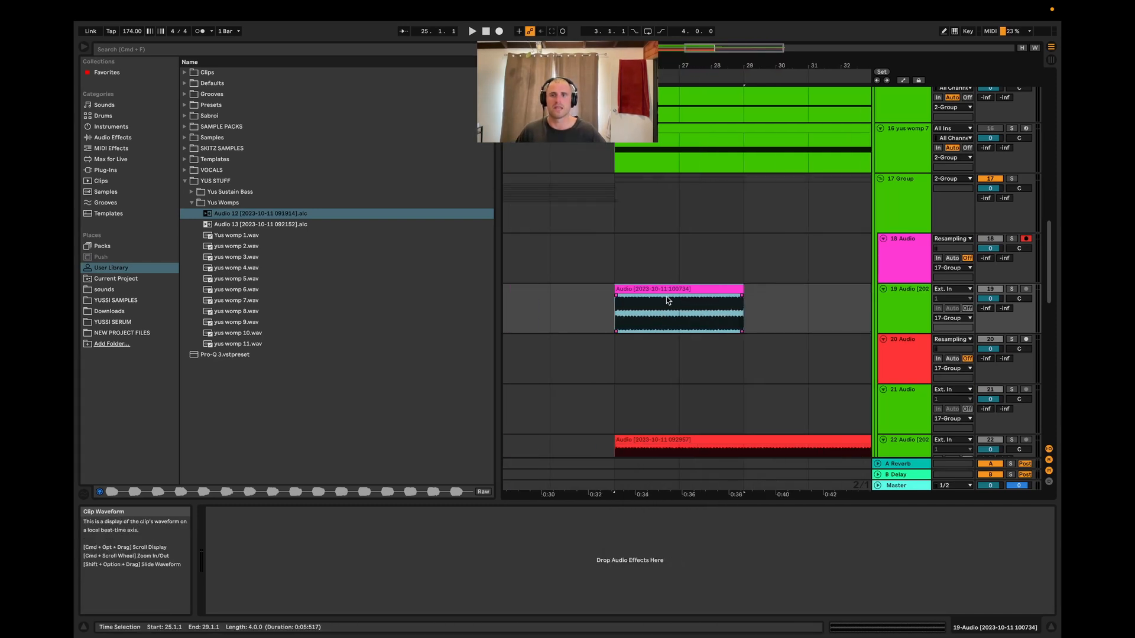
click(626, 315)
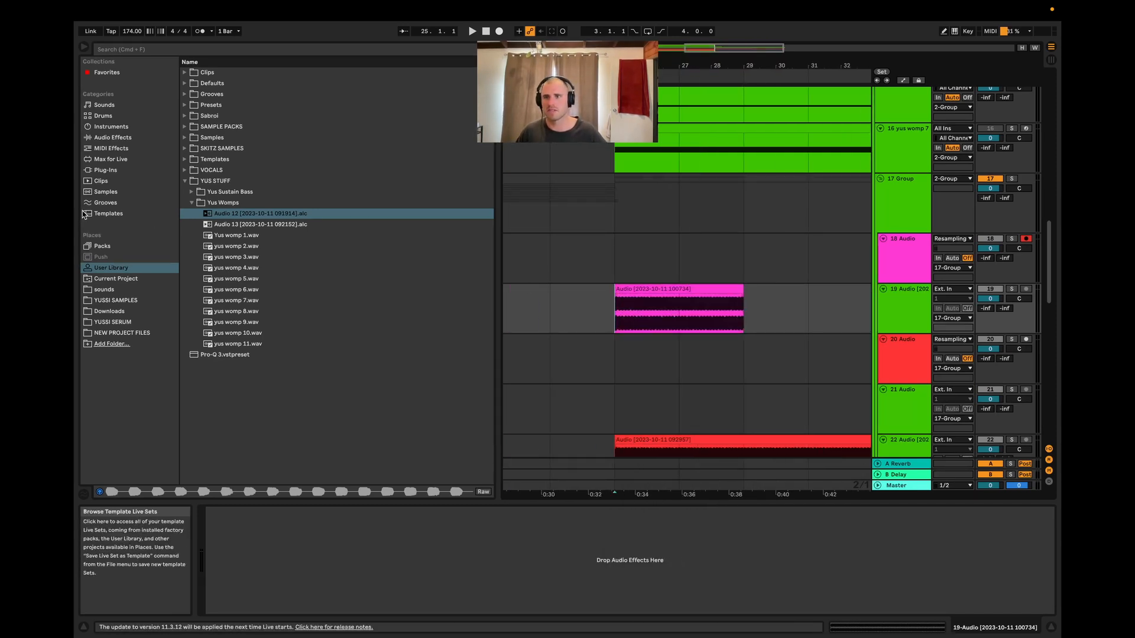
click(116, 279)
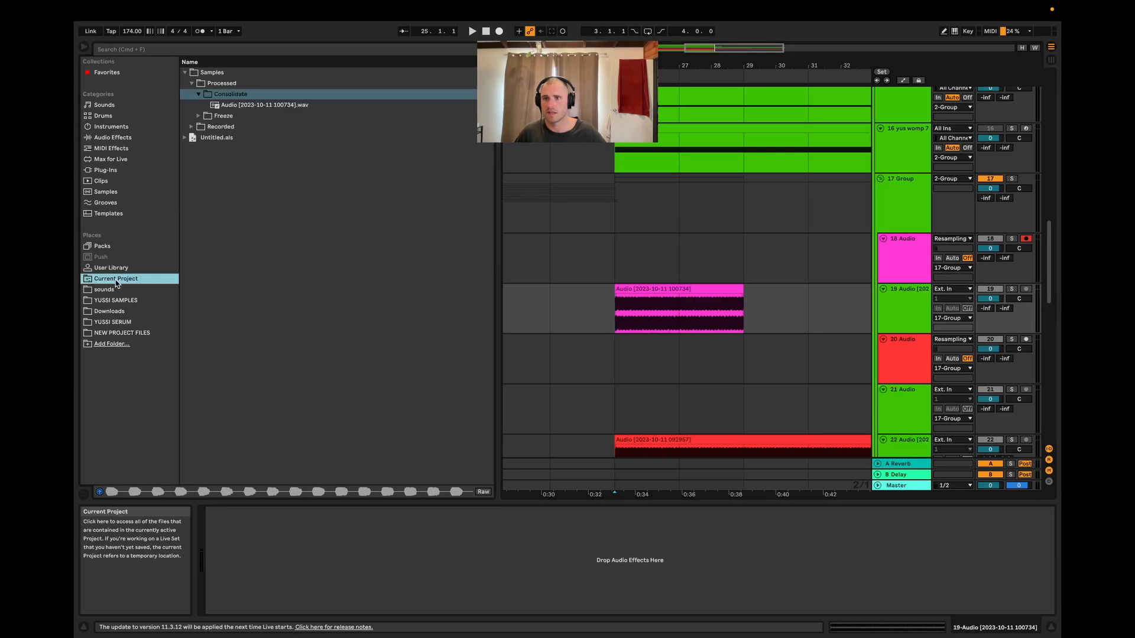
click(186, 74)
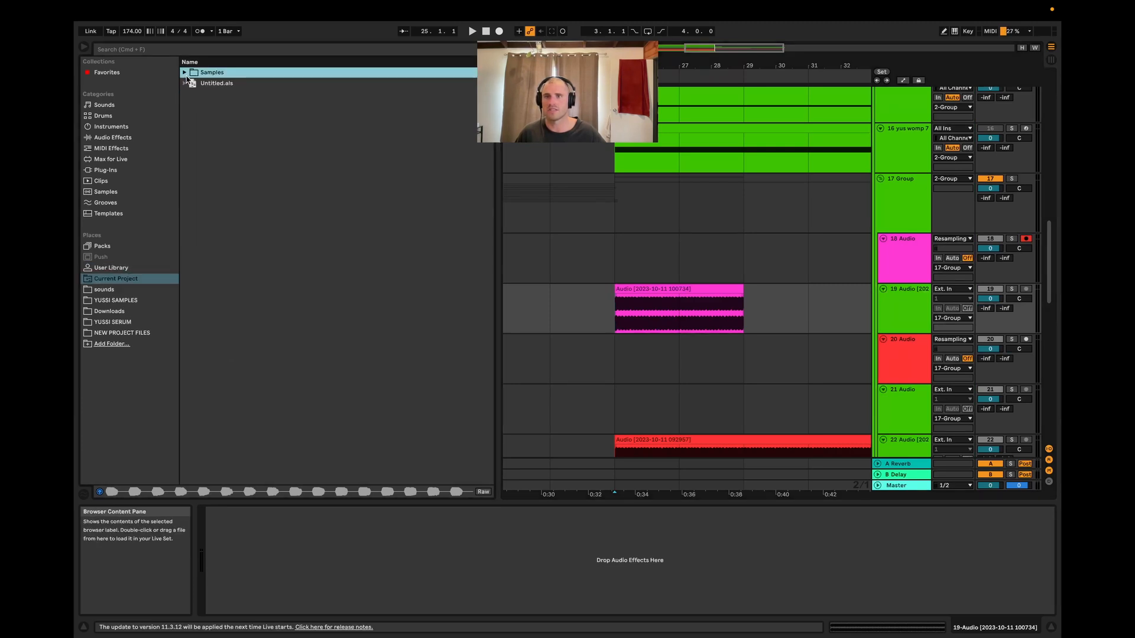
click(185, 74)
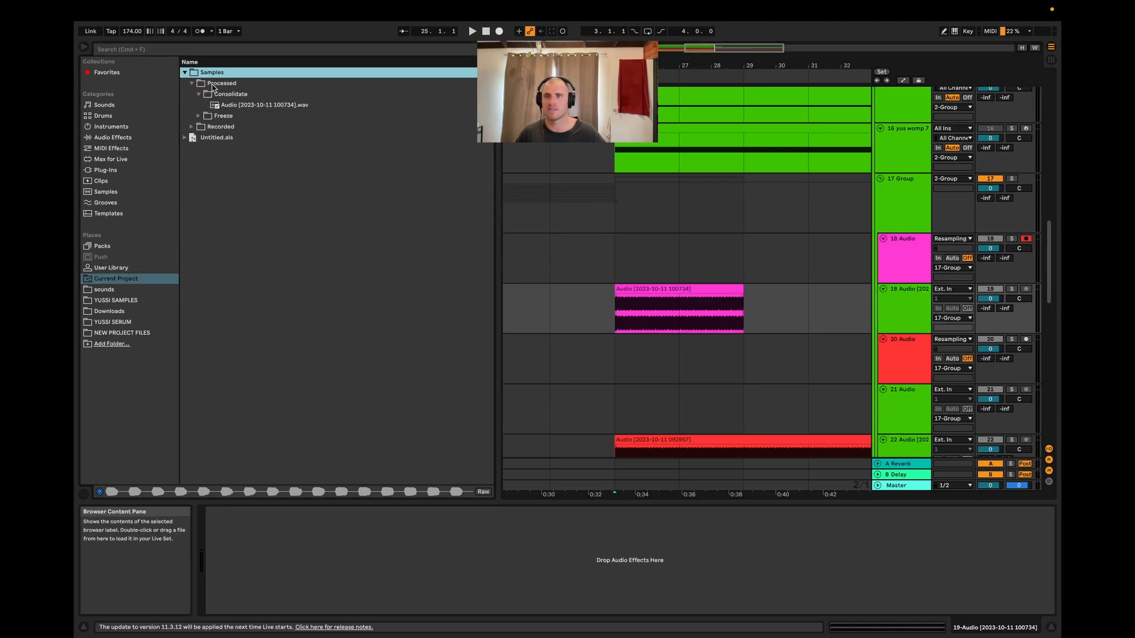
click(191, 86)
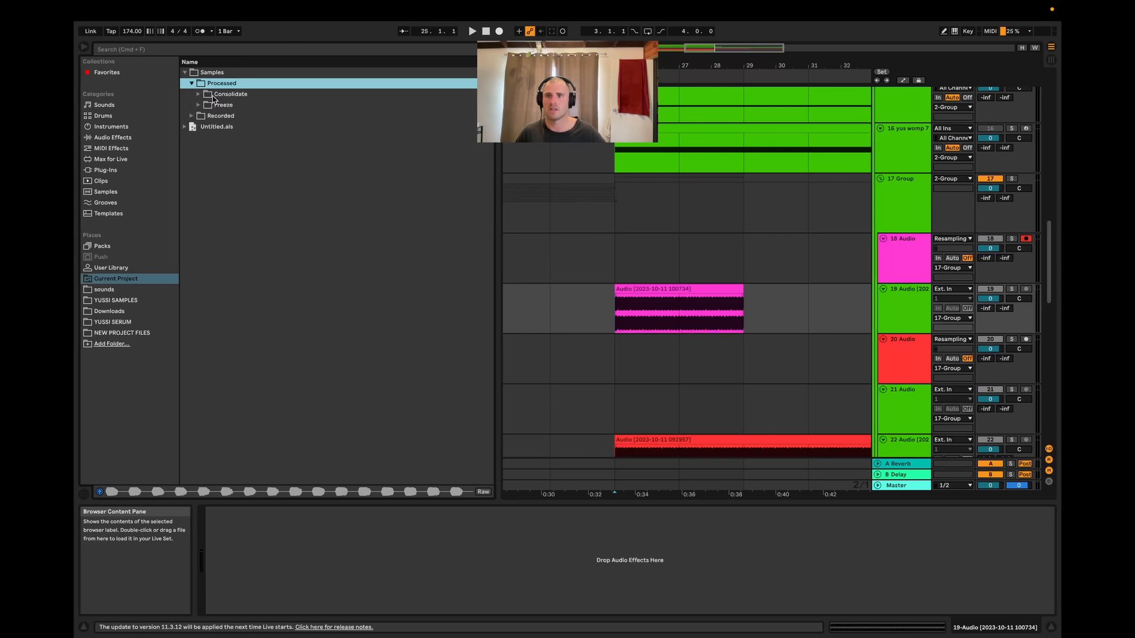
click(198, 94)
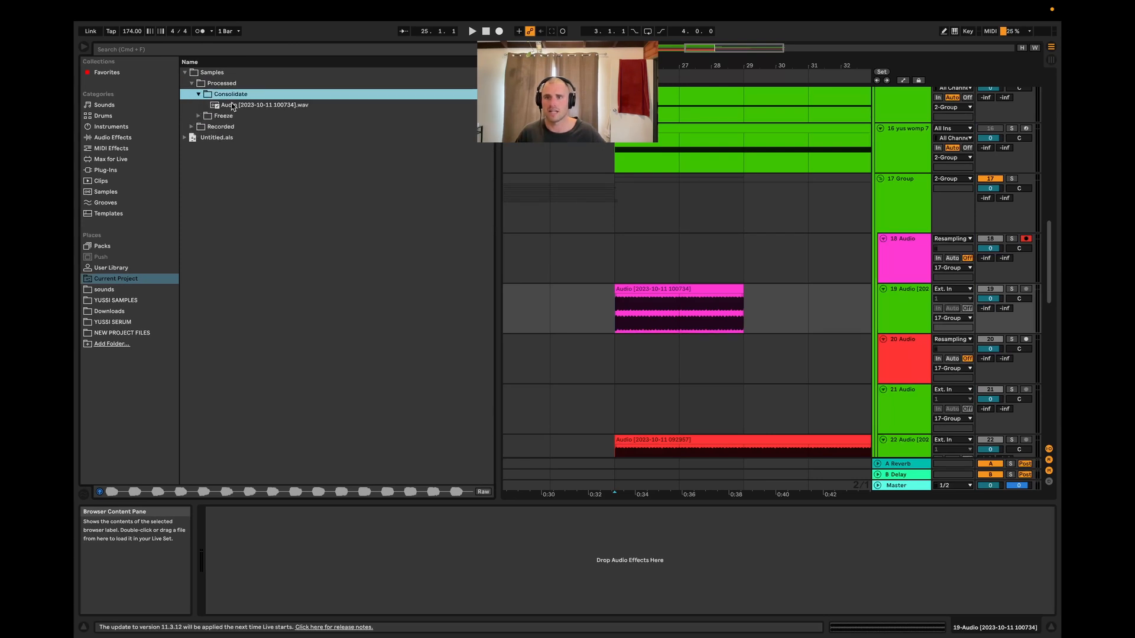
click(256, 106)
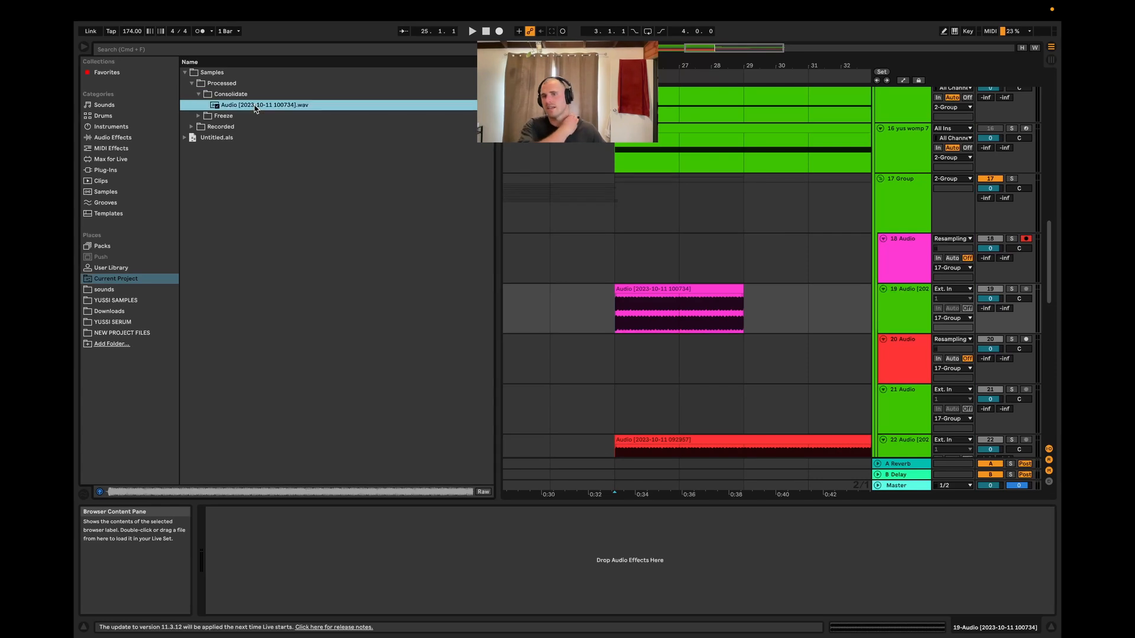
Play back the consolidated clip and select its file in the browser
click(597, 301)
key(space)
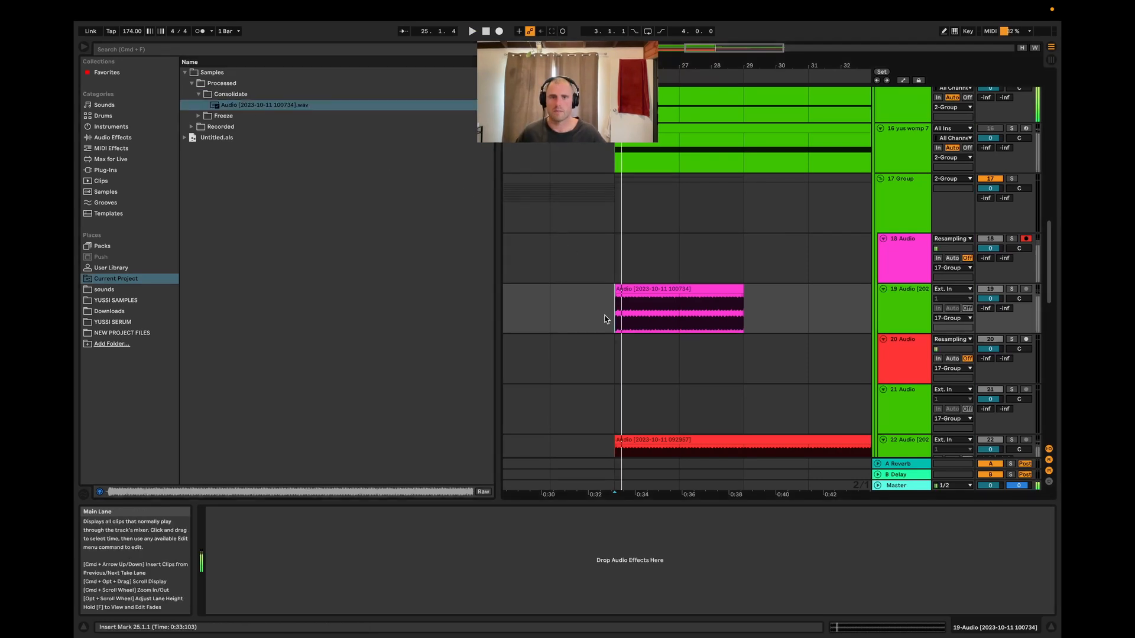
key(space)
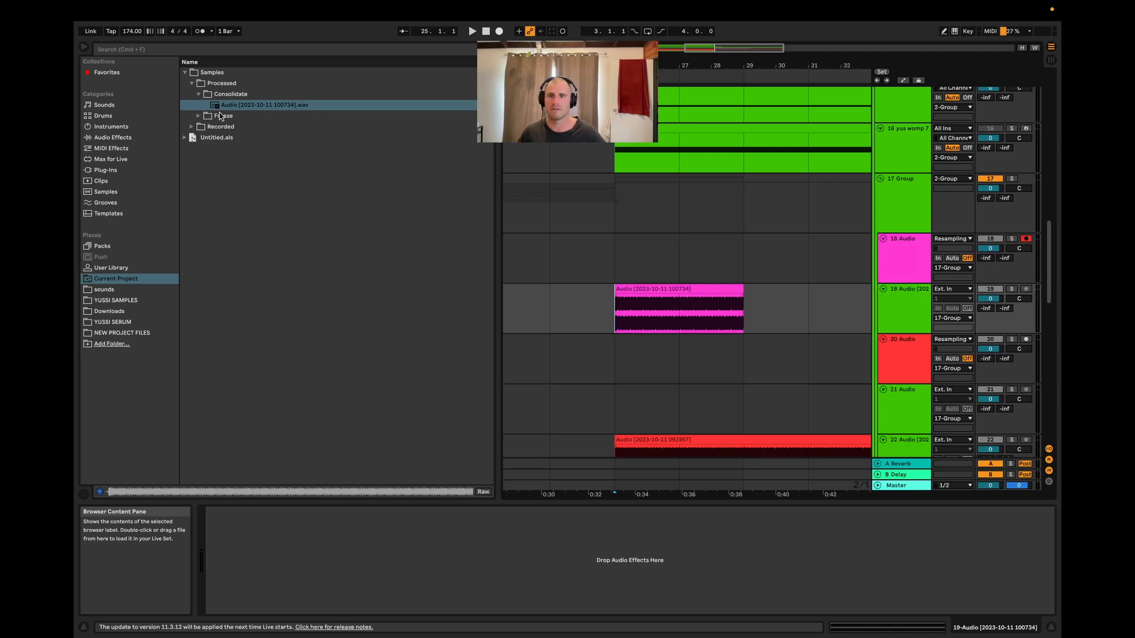
click(251, 109)
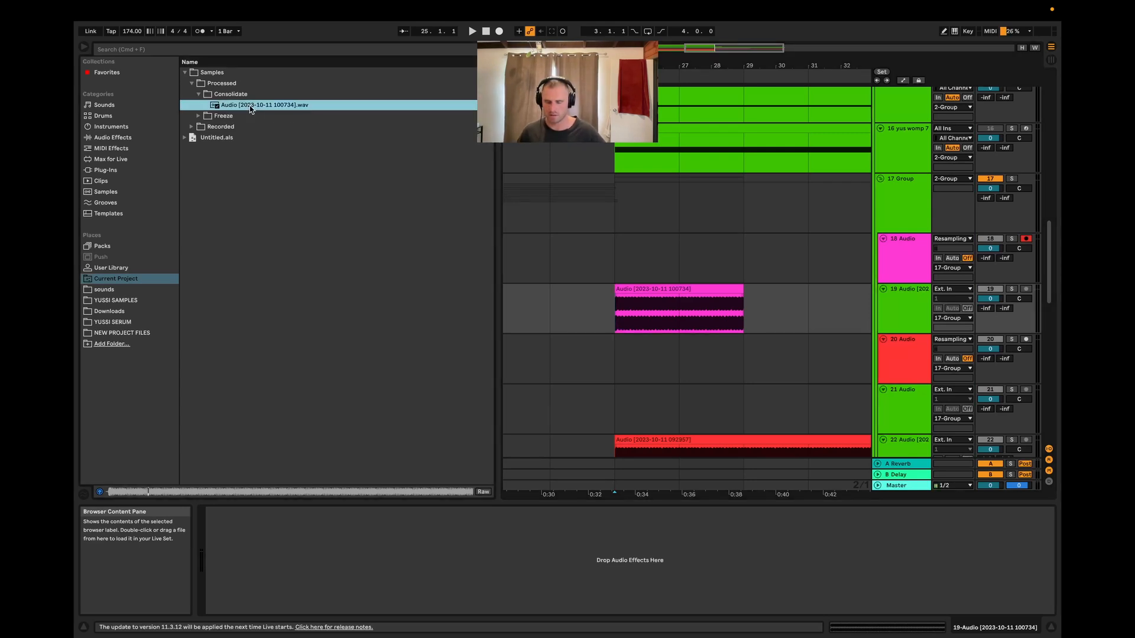
Rename the consolidated audio file to "yussi sustain abss 2"
key(super+r)
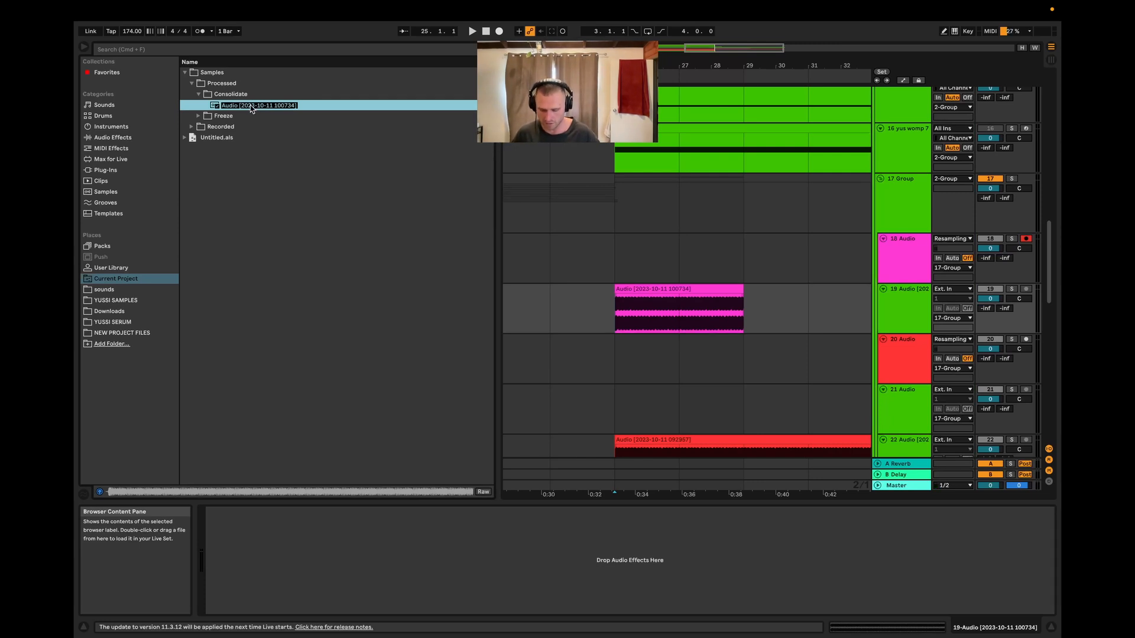
text(yussi sust)
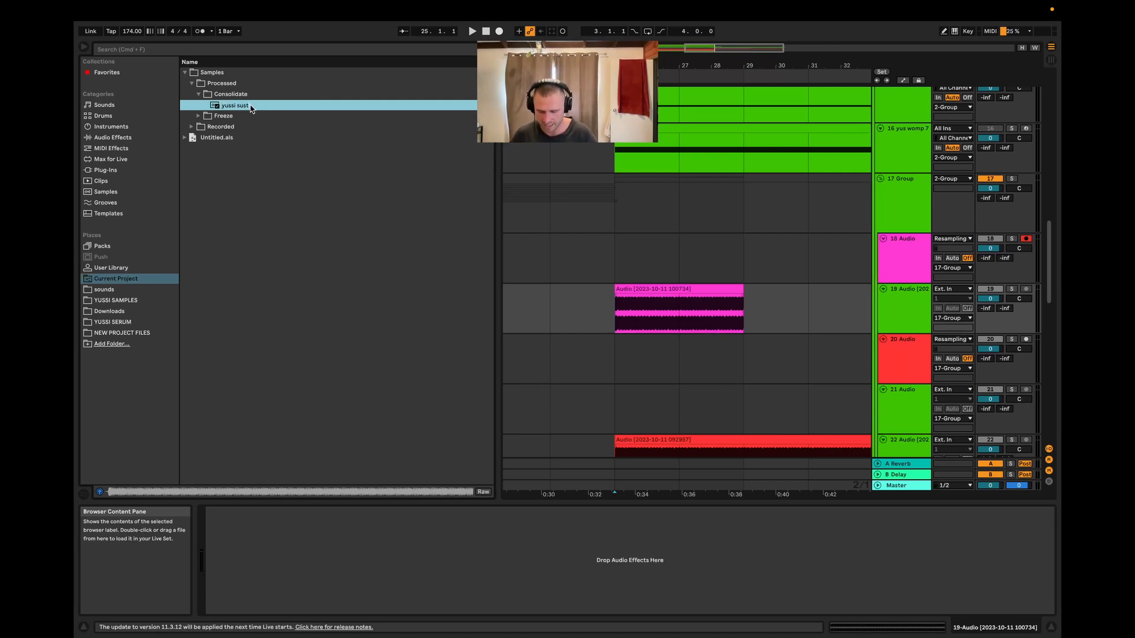
text(ain abss 2)
key(Return)
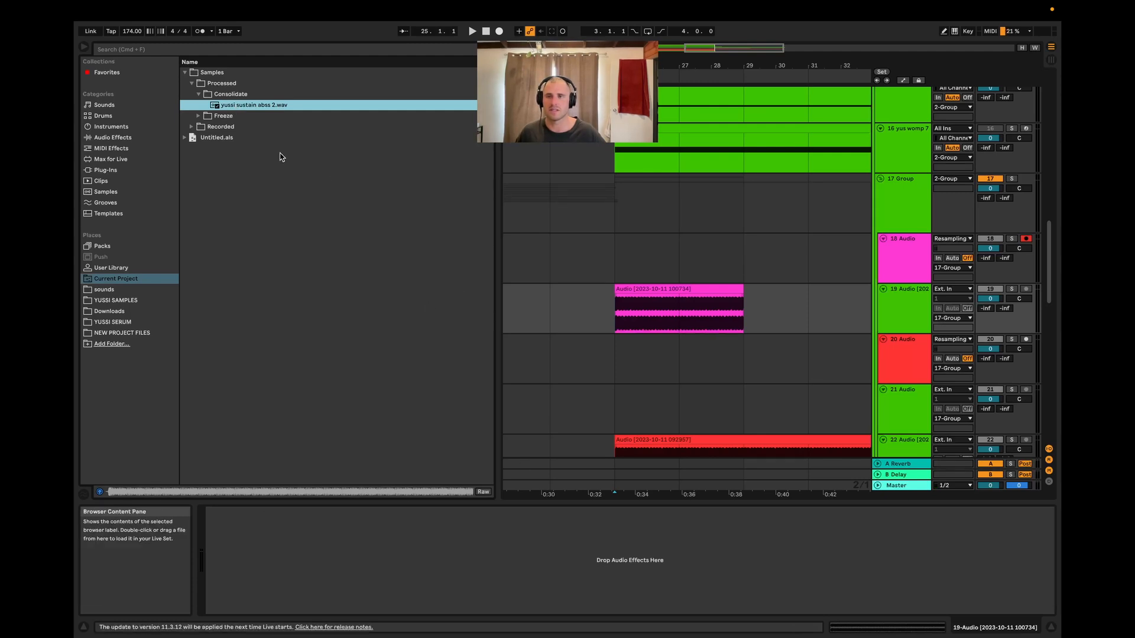
Move the renamed file into the YUS STUFF folder of the User Library
drag(235, 108, 217, 185)
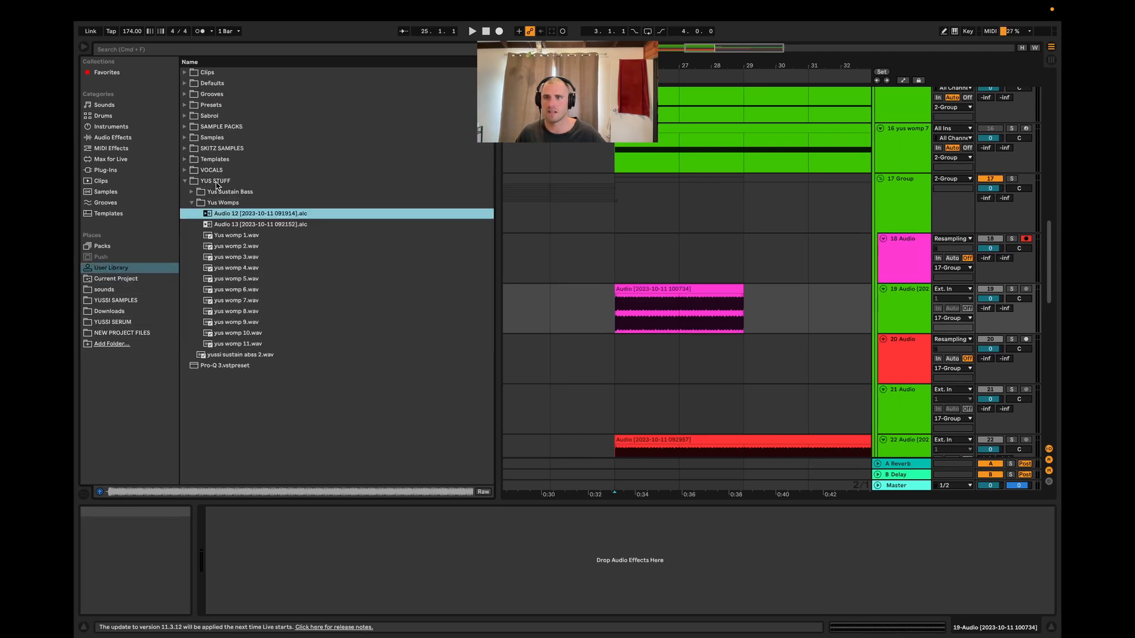
click(231, 356)
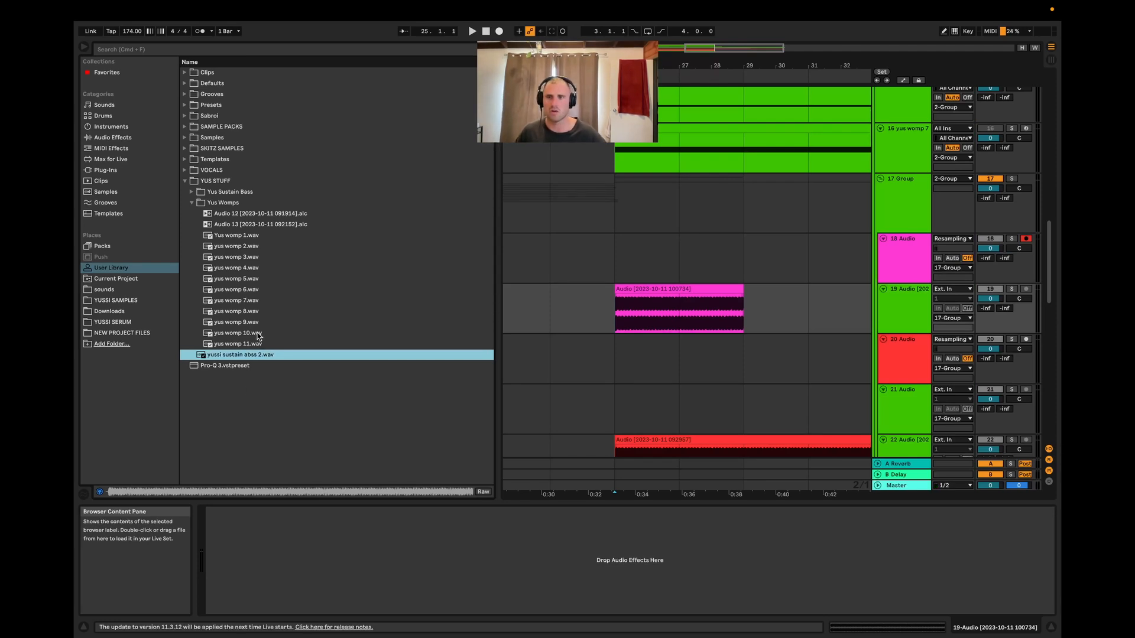
Place the yussi sustain abss 2 sample on the 19 Audio track around bar 33, after the existing clip
drag(222, 358, 807, 312)
scroll(827, 346, down, 4)
scroll(775, 360, up, 4)
scroll(779, 376, down, 4)
scroll(780, 407, up, 6)
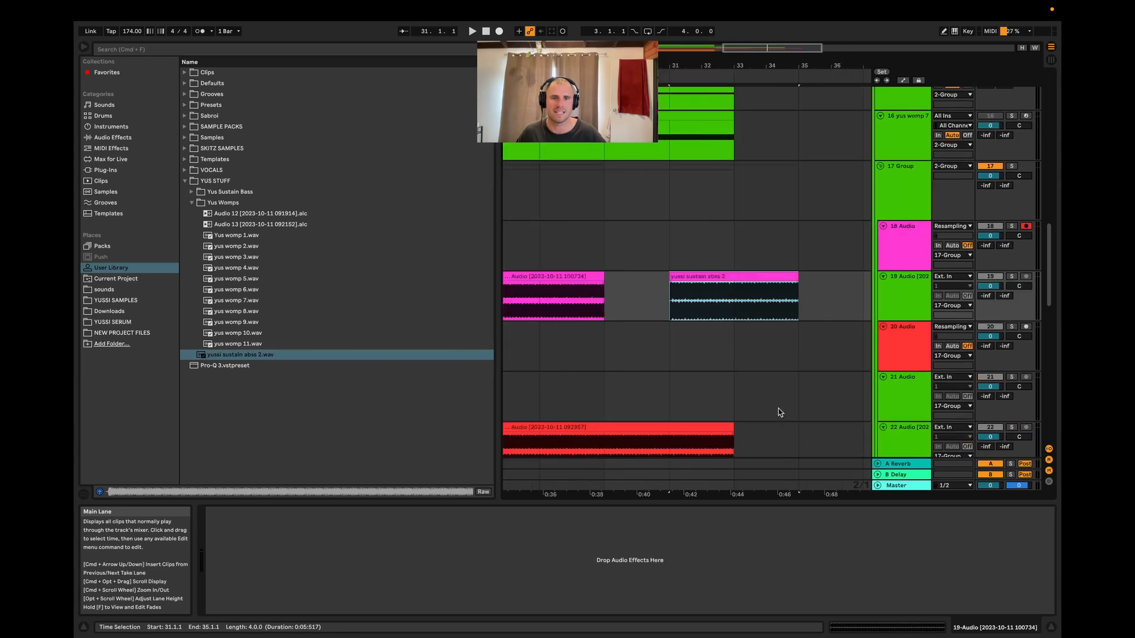
scroll(765, 312, down, 5)
scroll(783, 312, down, 2)
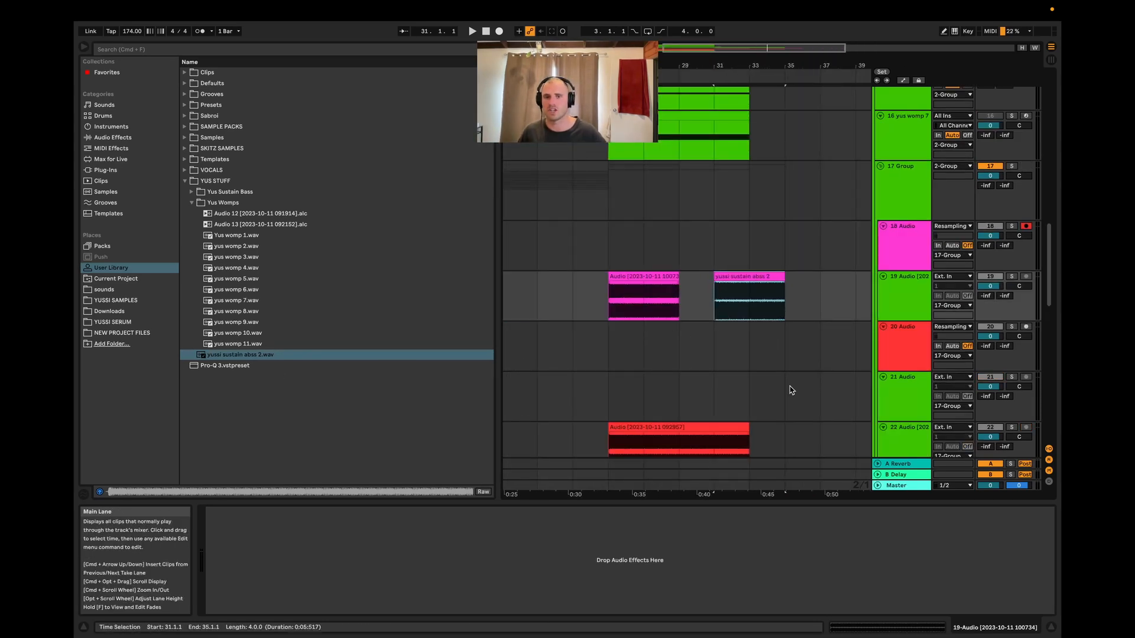
click(732, 305)
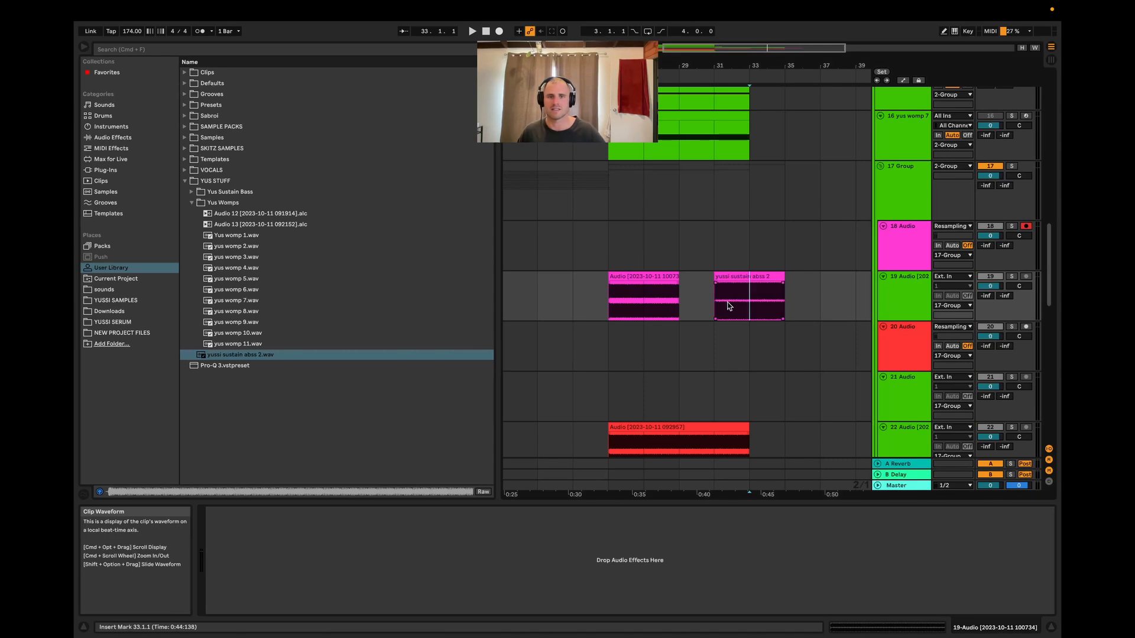
click(722, 304)
scroll(715, 324, up, 2)
scroll(714, 321, down, 4)
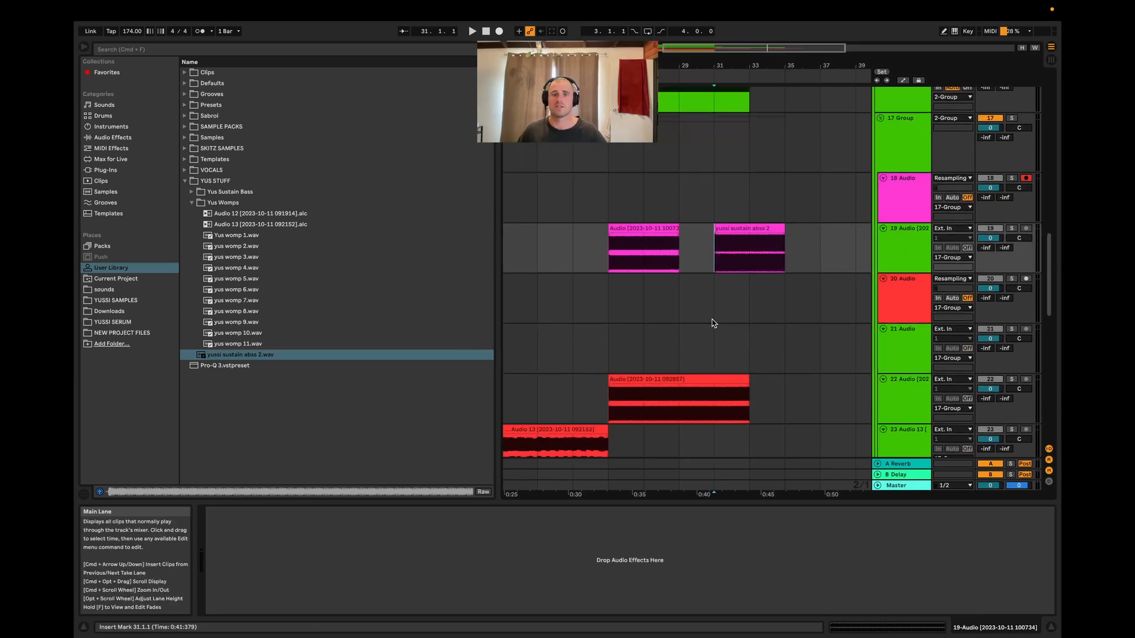